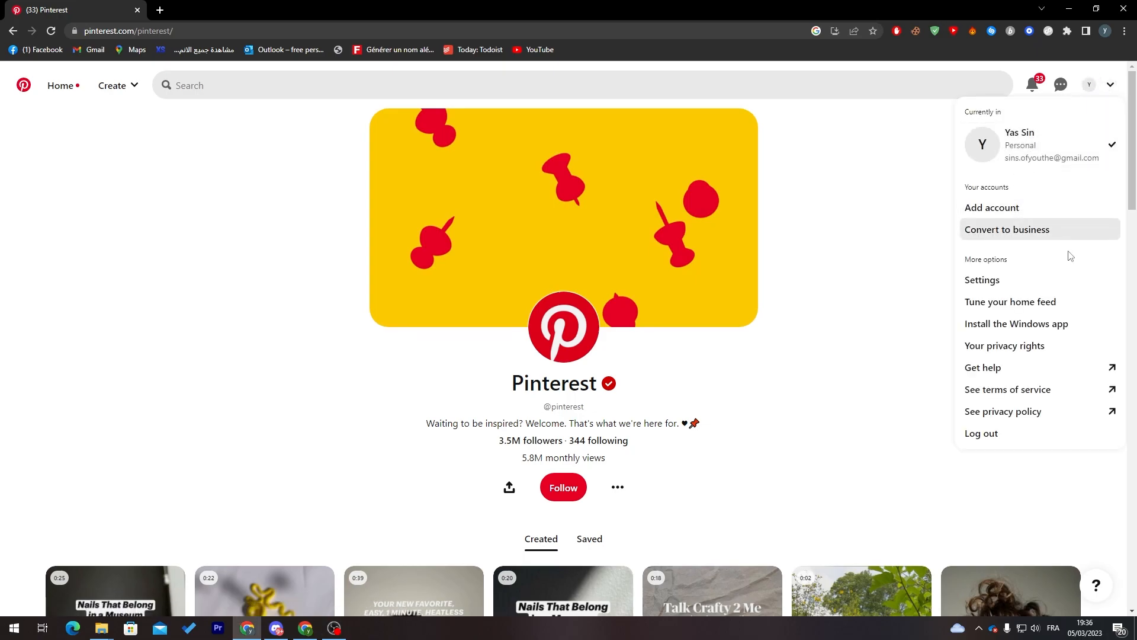
# Start converting the personal account to business, review the plan comparison, and upgrade to the free business account.
pyautogui.click(1023, 232)
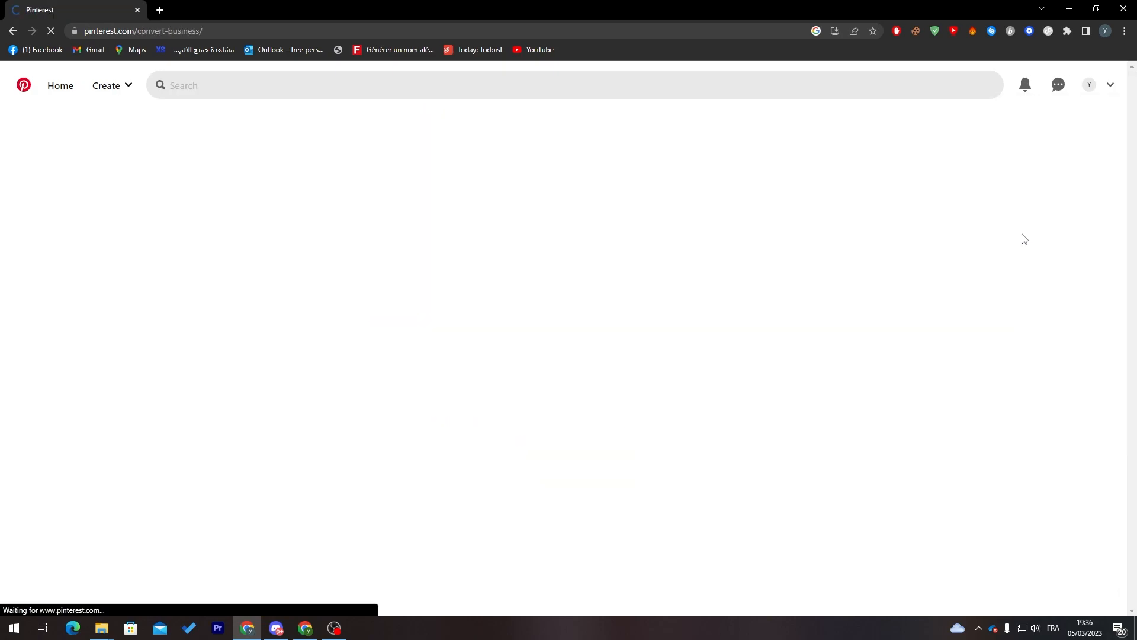
pyautogui.doubleClick(610, 208)
pyautogui.click(478, 74)
pyautogui.click(659, 203)
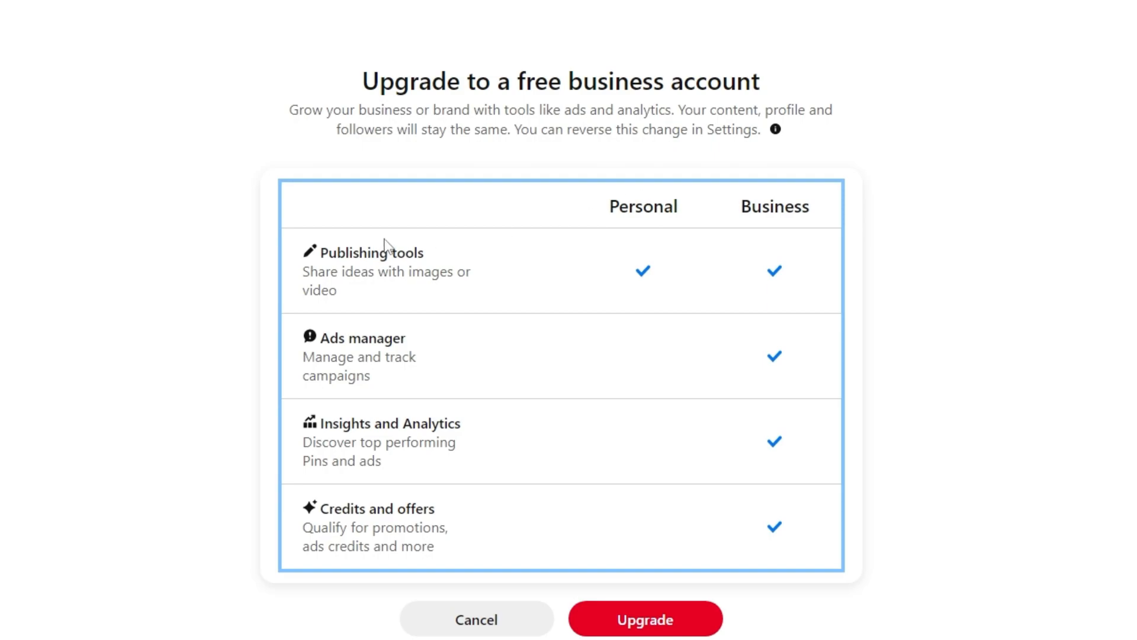
pyautogui.doubleClick(623, 203)
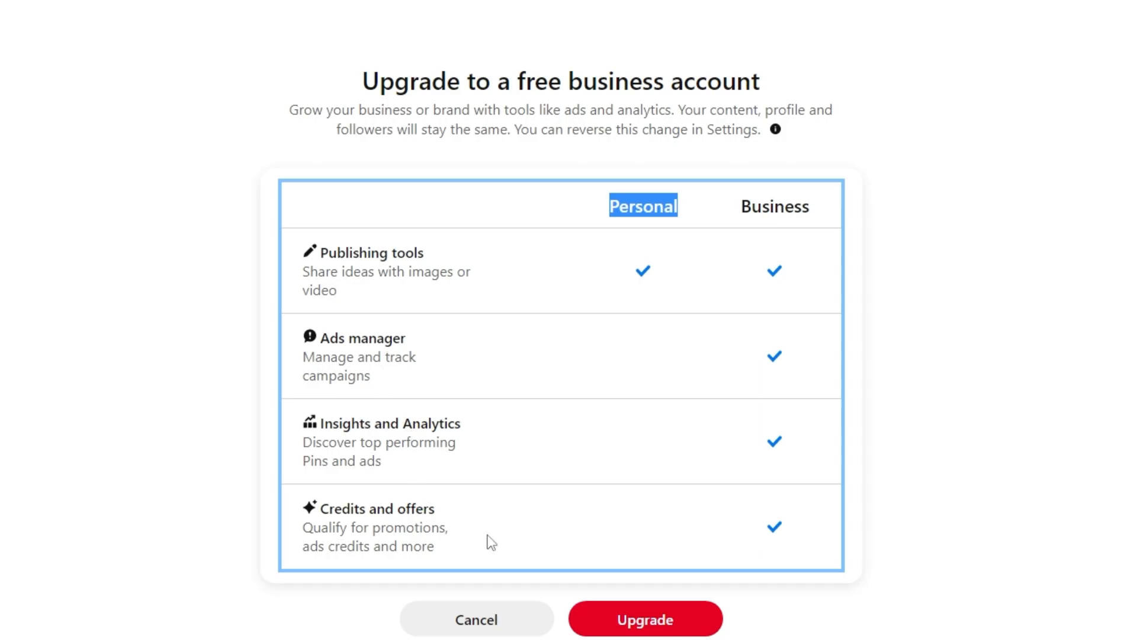
pyautogui.click(958, 609)
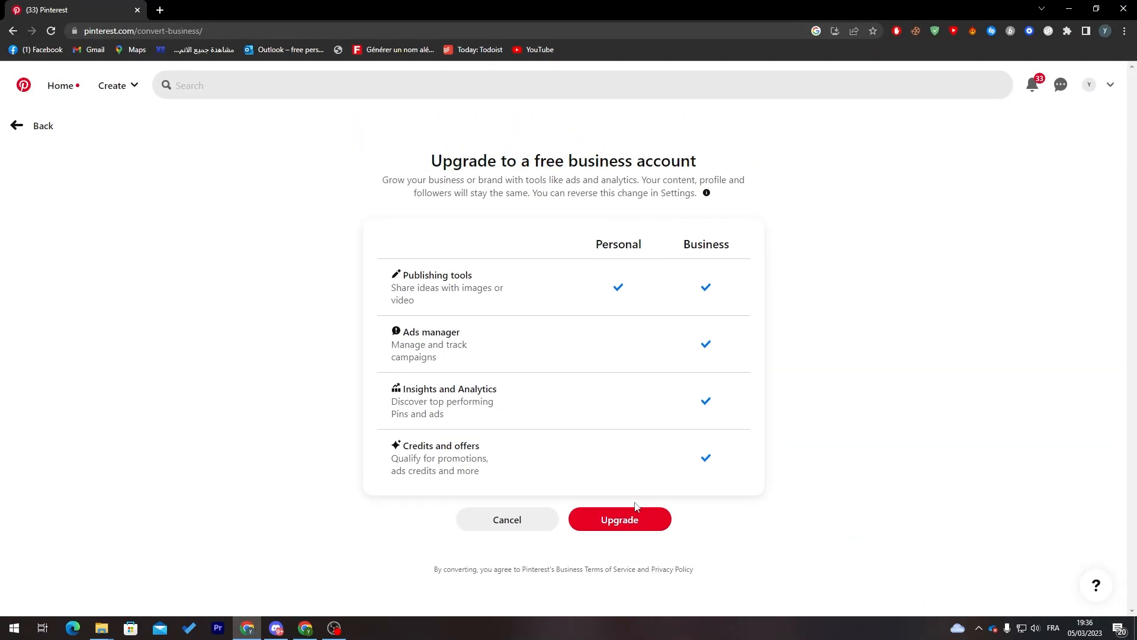
pyautogui.click(636, 516)
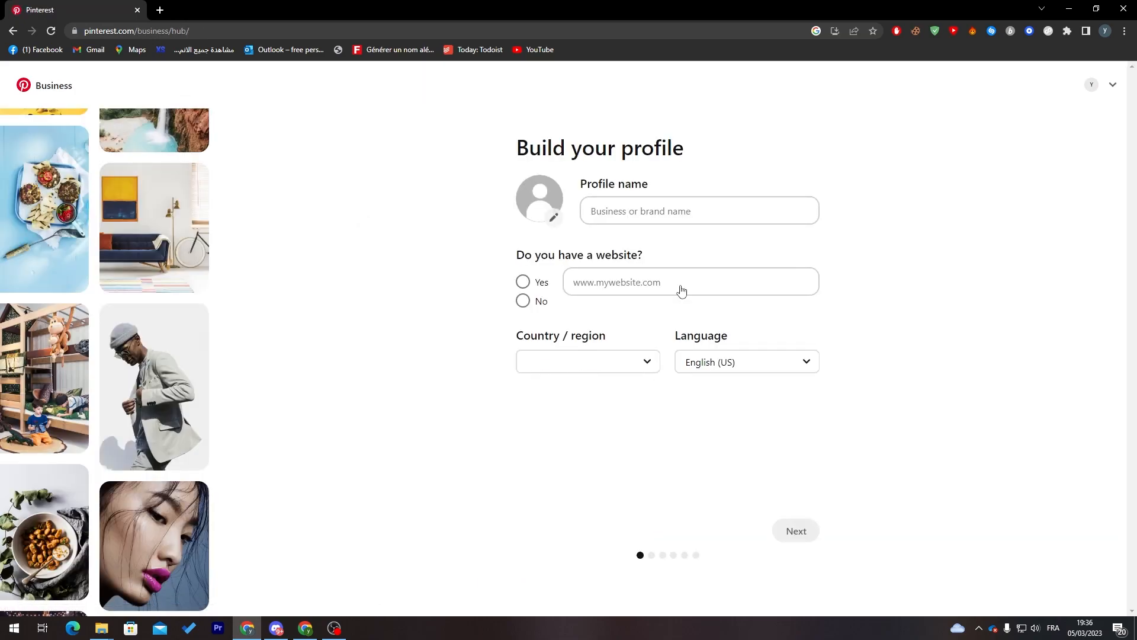
# Build the business profile with the name Tutorial and no website, and continue.
pyautogui.click(673, 211)
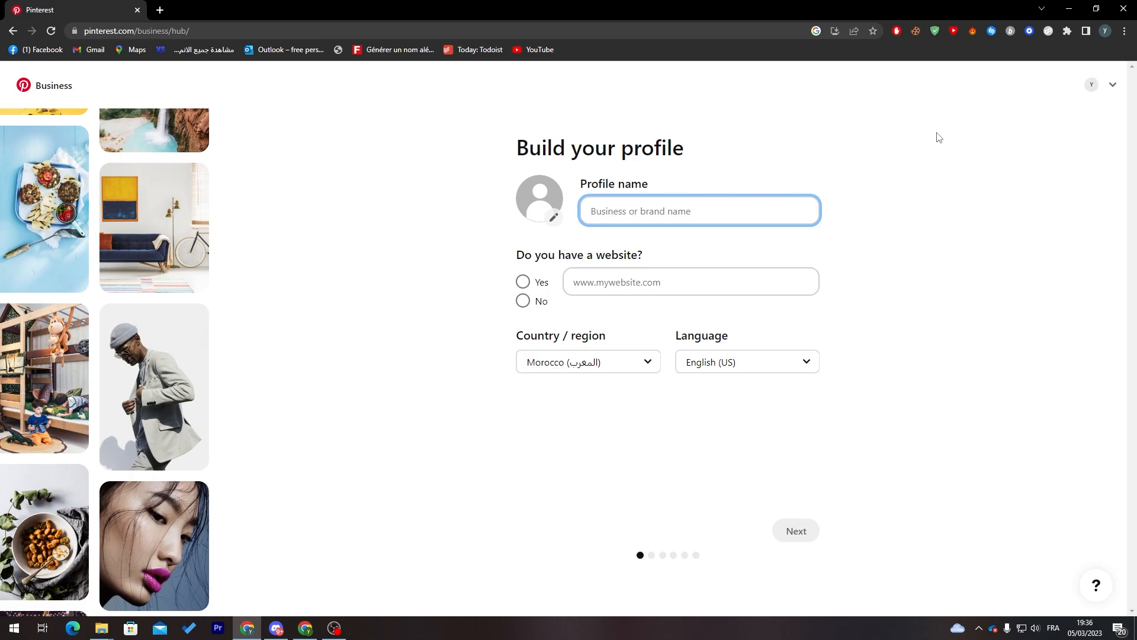
pyautogui.write('Tutorial')
pyautogui.click(540, 301)
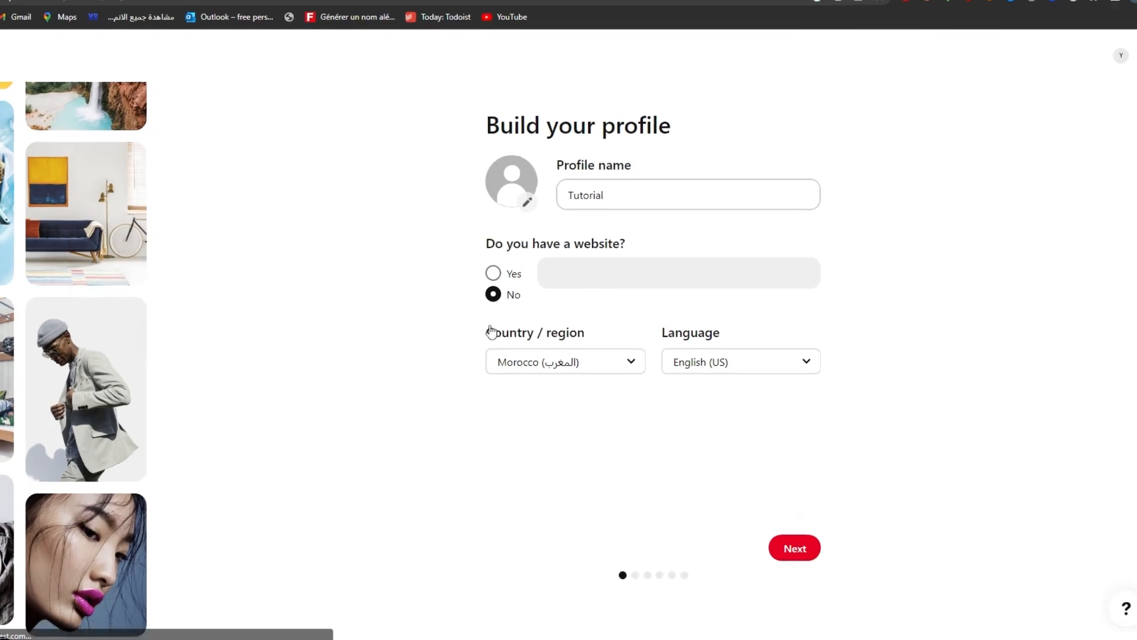
pyautogui.click(813, 591)
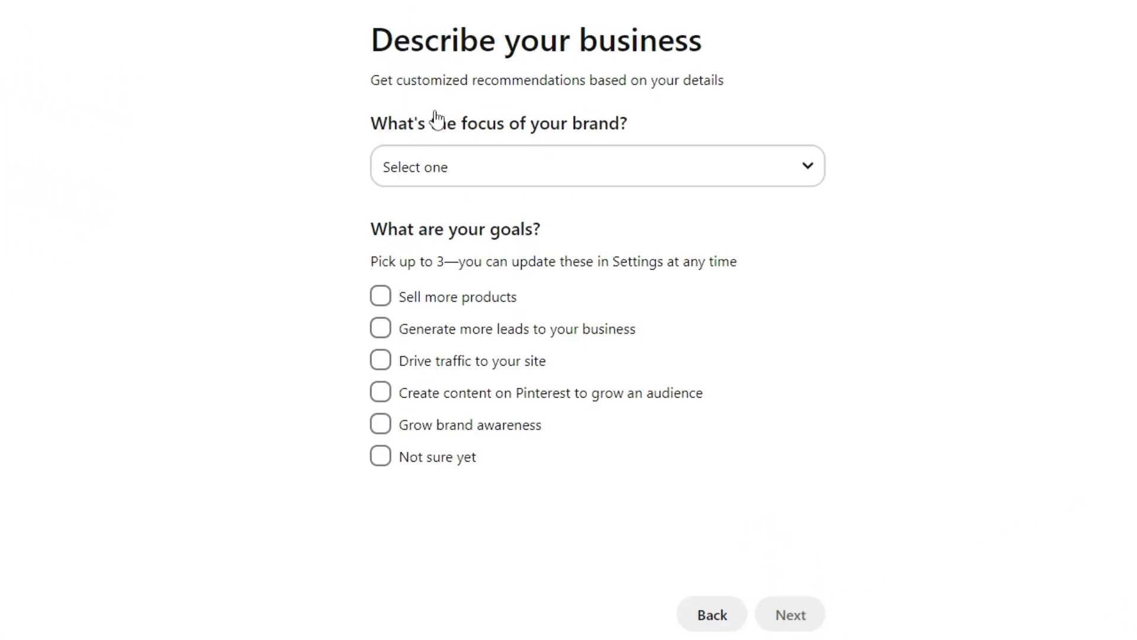
# Set the brand focus to Other and specify it as Technology.
pyautogui.click(532, 173)
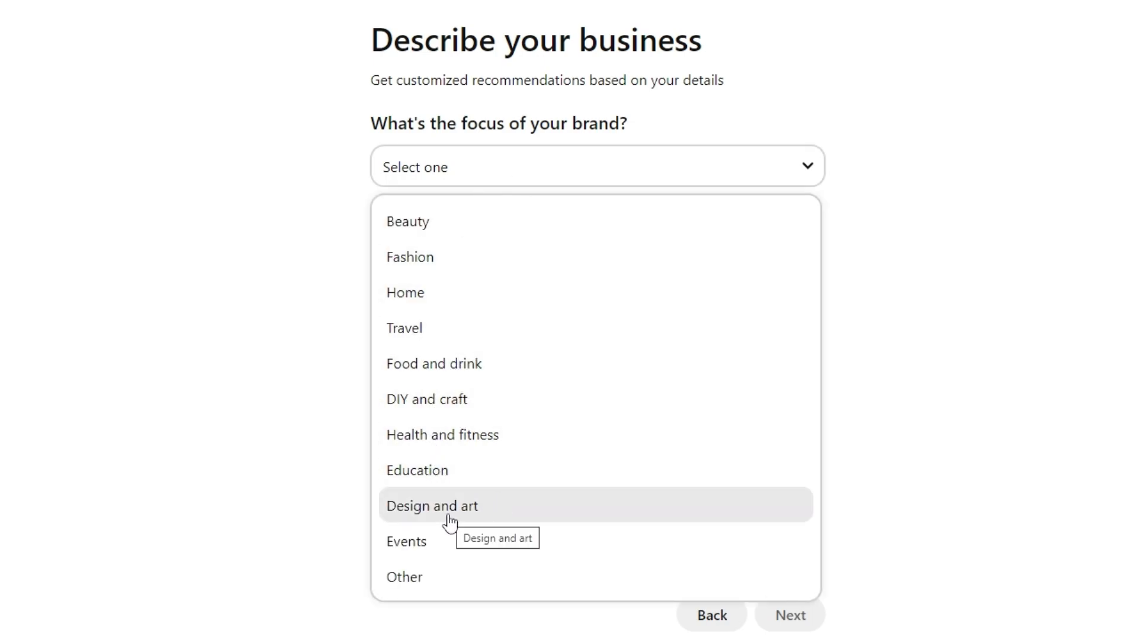
pyautogui.click(424, 583)
pyautogui.click(700, 185)
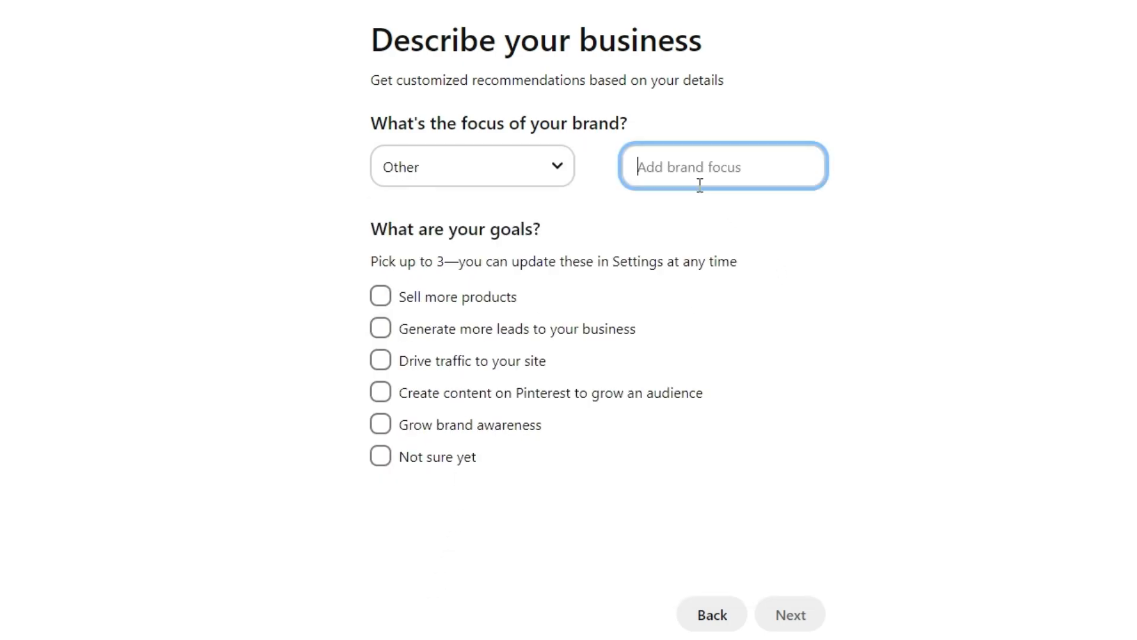
pyautogui.write('Technolog')
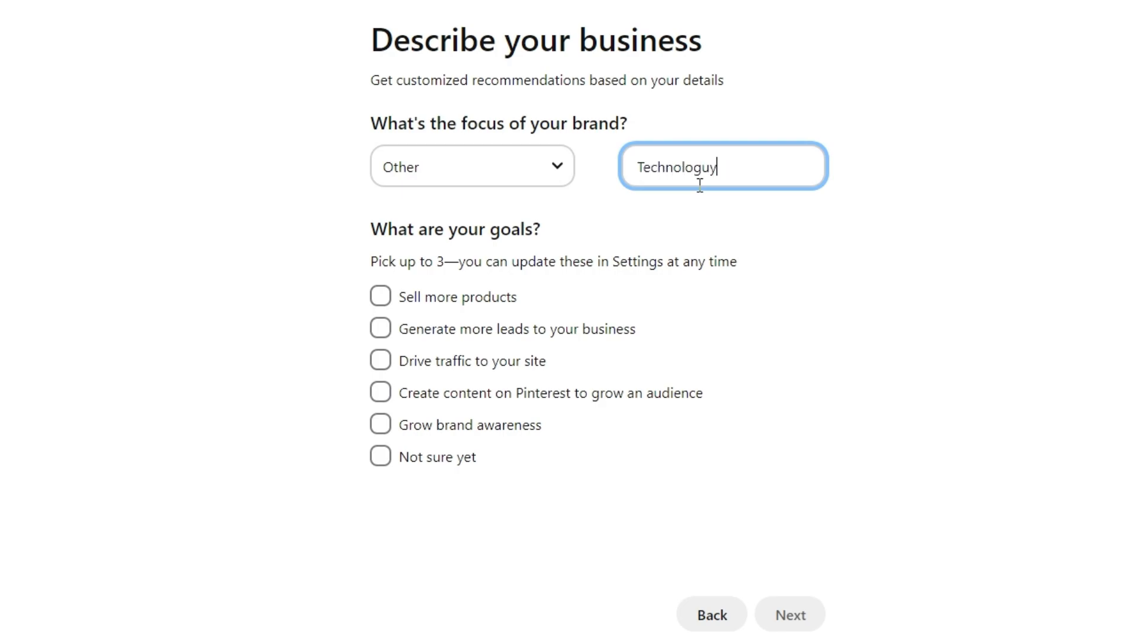
pyautogui.write('y')
pyautogui.click(251, 330)
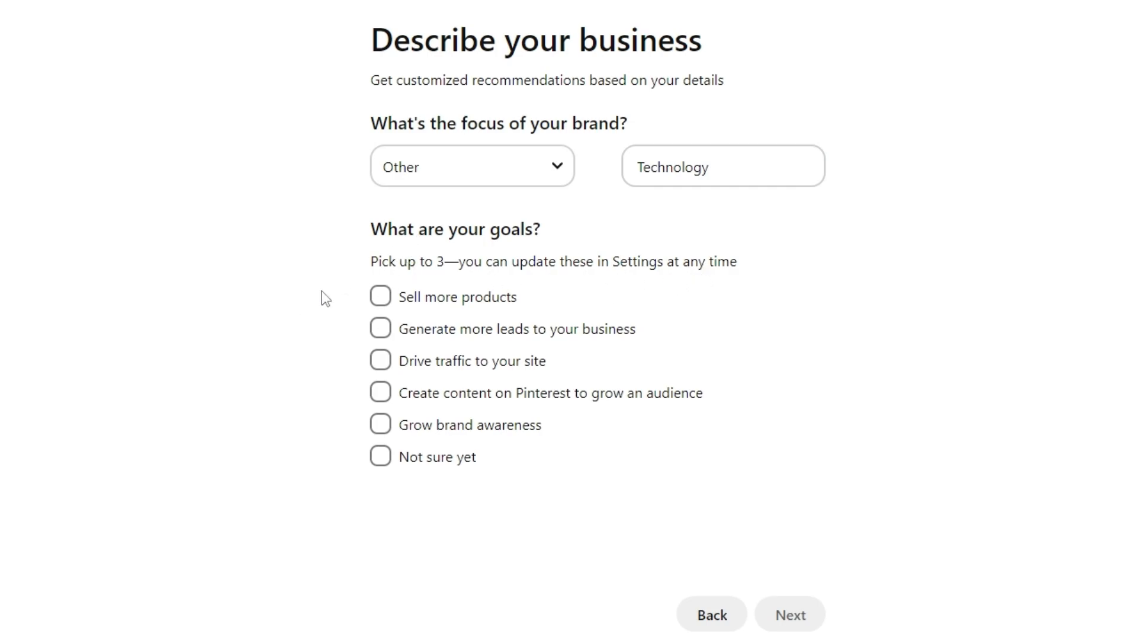
# Choose the goals Sell more products, Grow brand awareness and Generate more leads to your business, and continue.
pyautogui.click(395, 302)
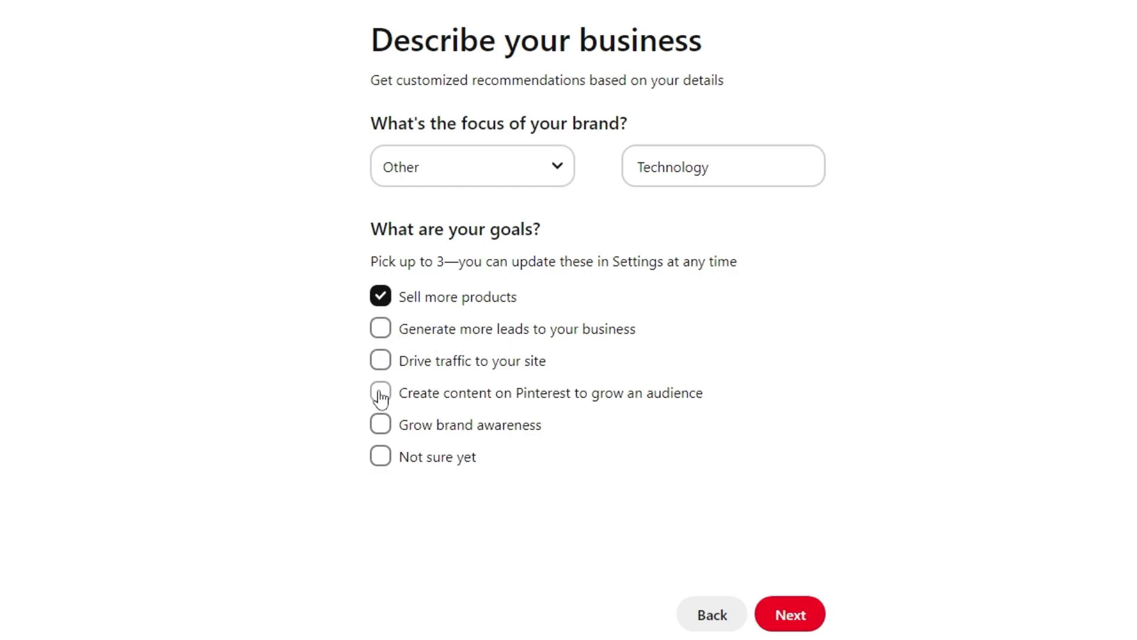
pyautogui.click(380, 427)
pyautogui.click(408, 335)
pyautogui.click(803, 616)
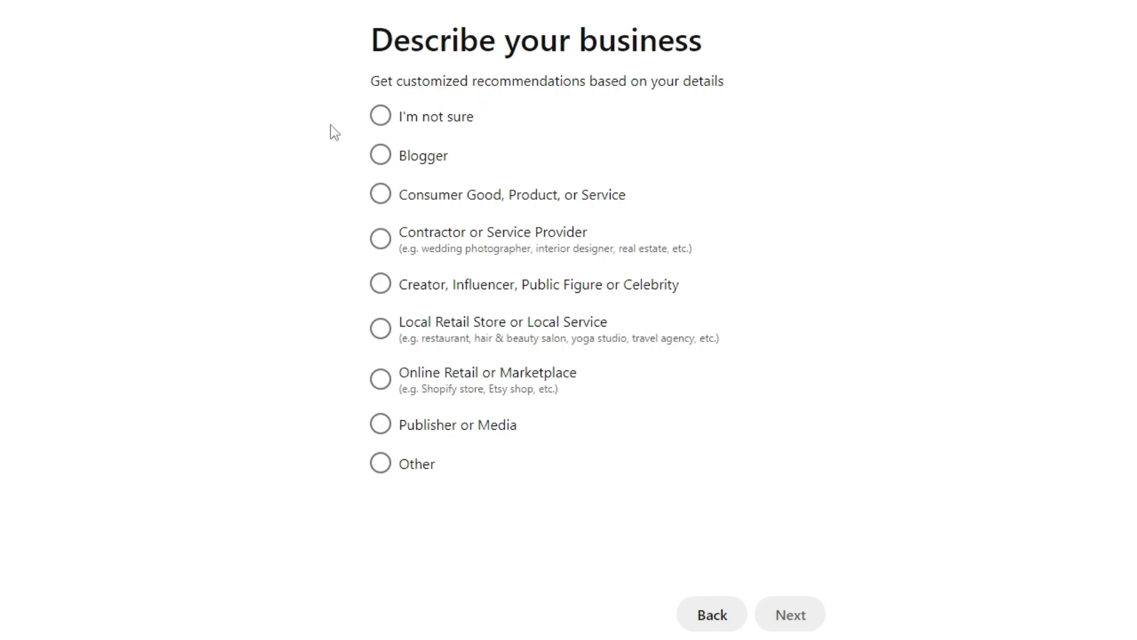
# Describe the business as Online Retail or Marketplace and continue.
pyautogui.click(383, 157)
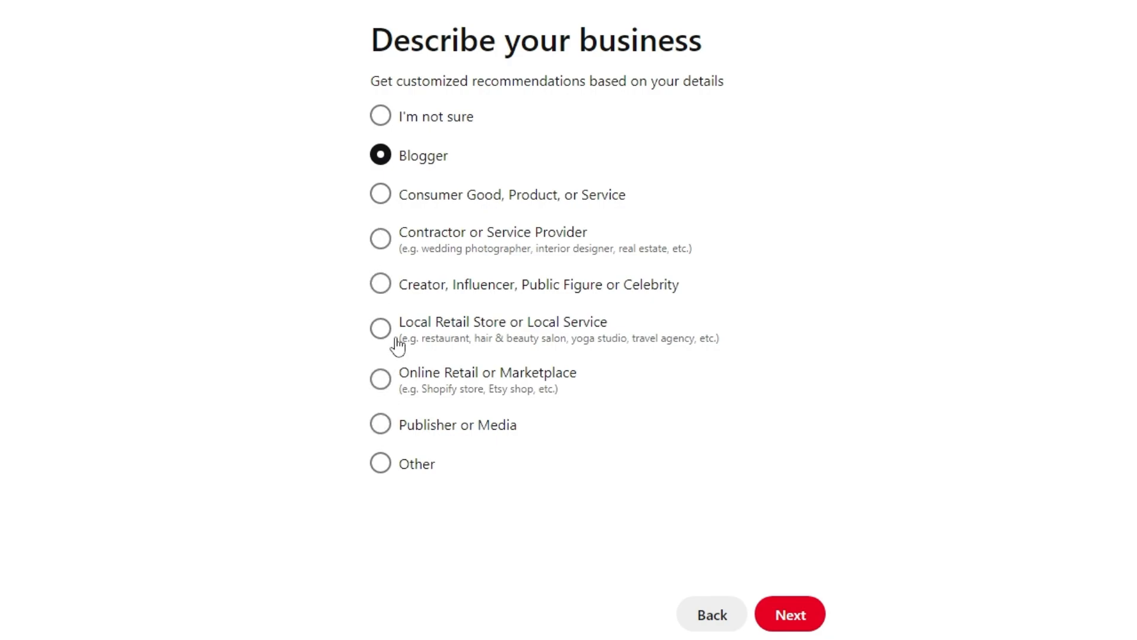
pyautogui.click(383, 382)
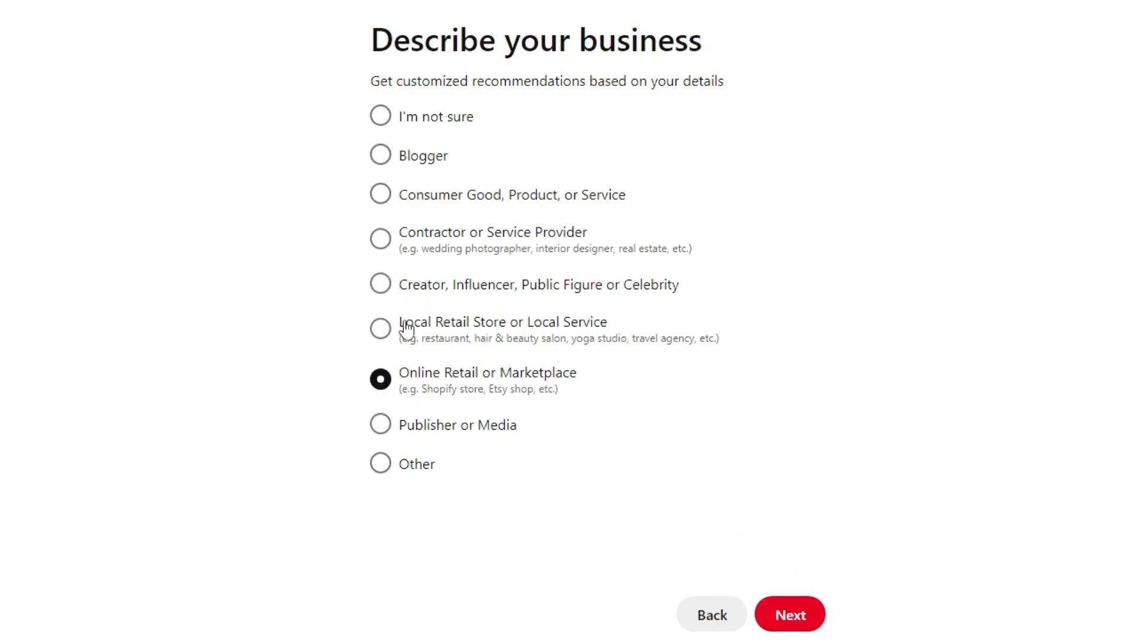
pyautogui.click(810, 614)
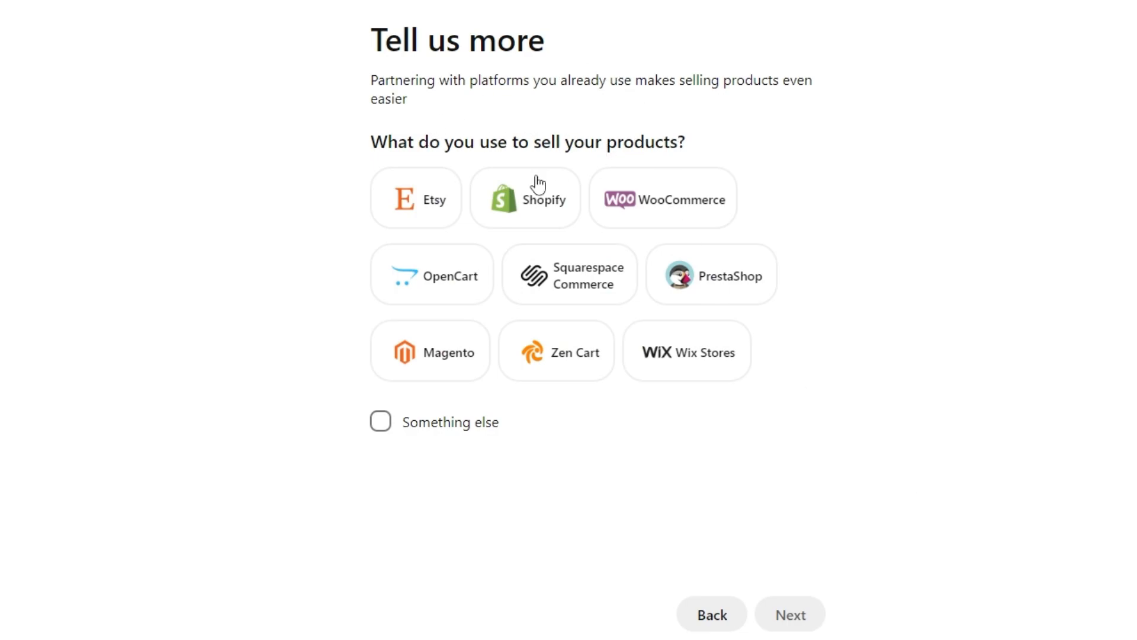
# Pick Shopify and WooCommerce as the platforms used to sell products, leaving Something else unselected, and continue.
pyautogui.click(549, 210)
pyautogui.click(657, 208)
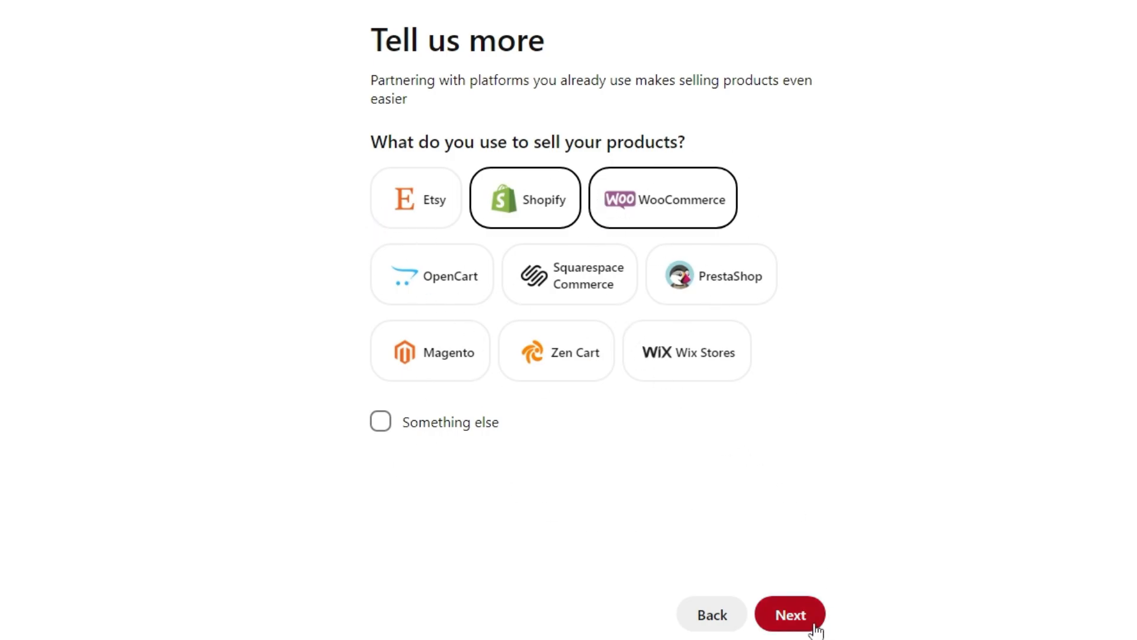
pyautogui.click(445, 426)
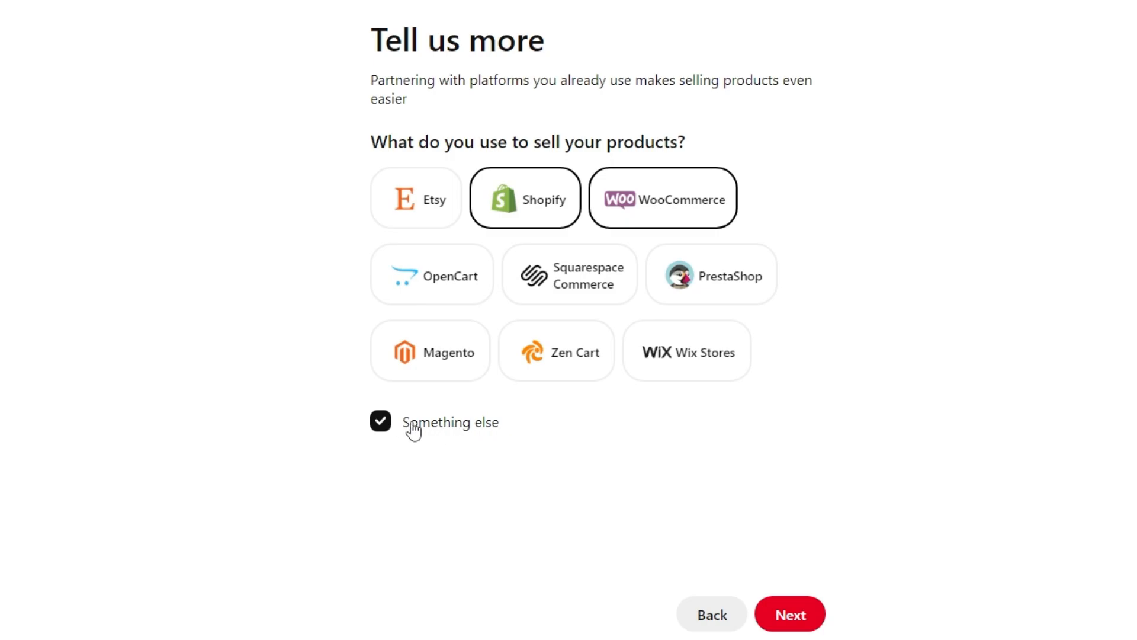
pyautogui.click(467, 428)
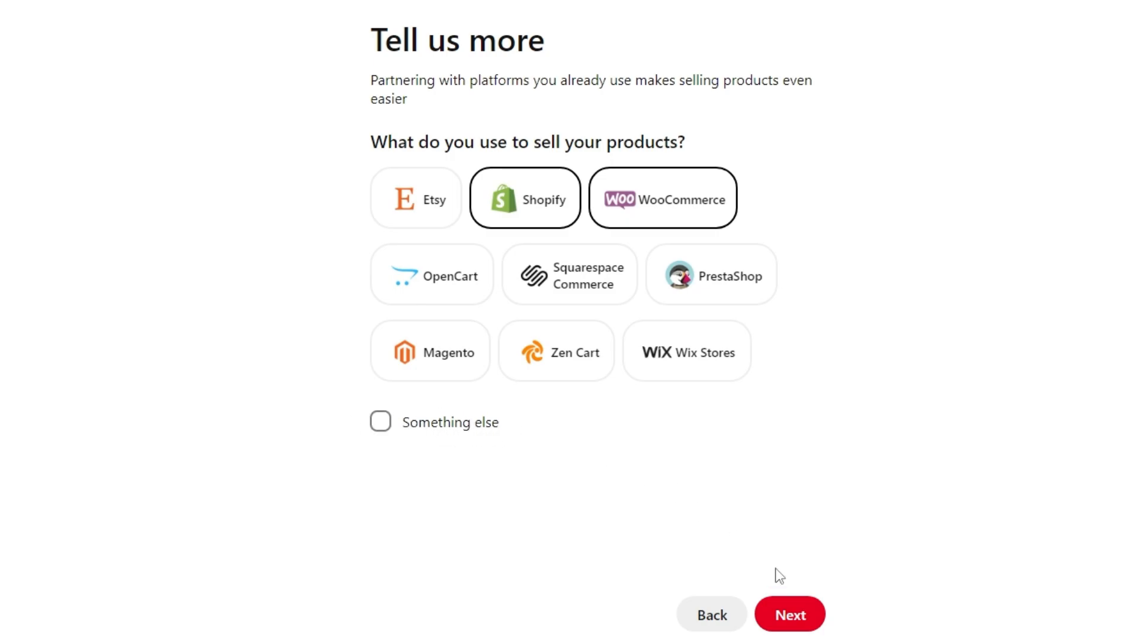
pyautogui.click(794, 616)
# Answer the question about running ads with "Yes, I'm interested in advertising" and continue.
pyautogui.moveTo(372, 29); pyautogui.dragTo(853, 76)
pyautogui.click(441, 77)
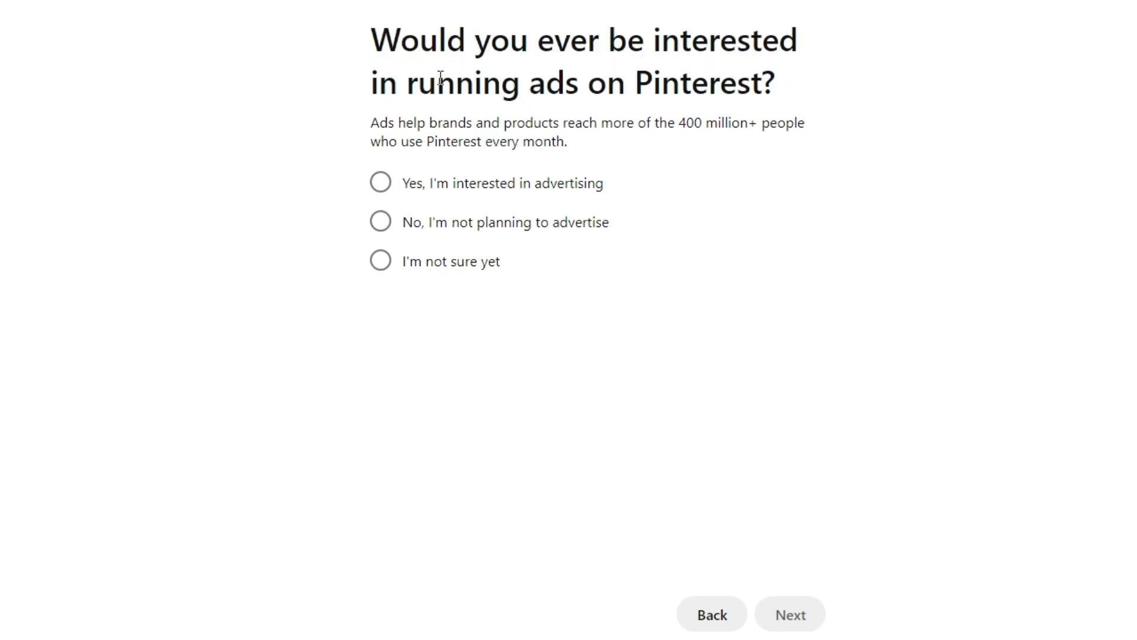
pyautogui.click(566, 187)
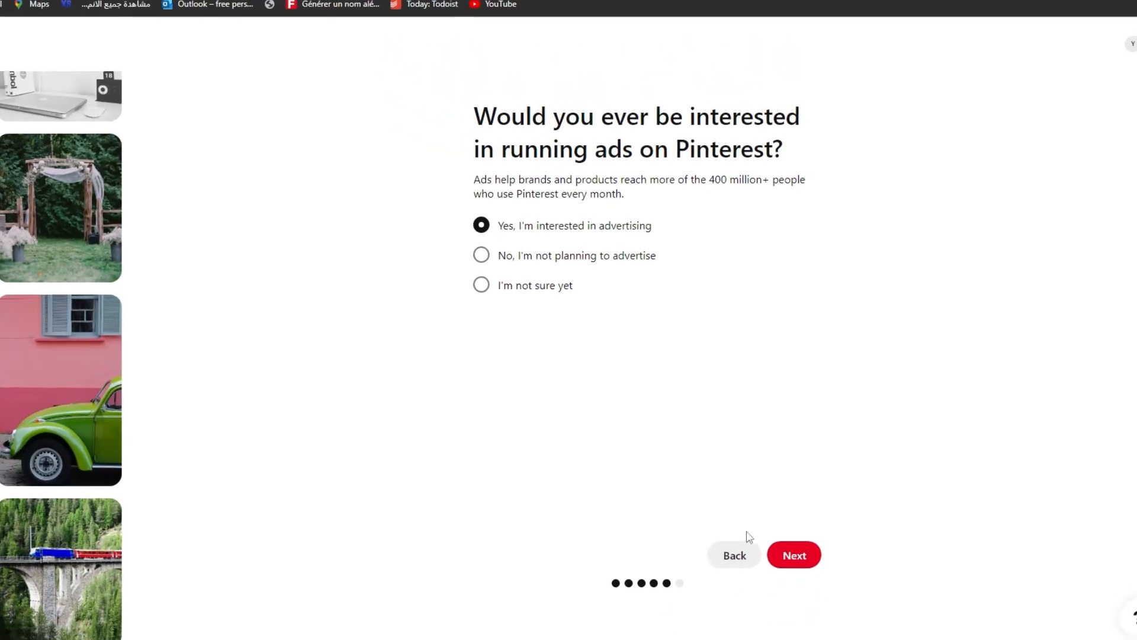
pyautogui.click(794, 555)
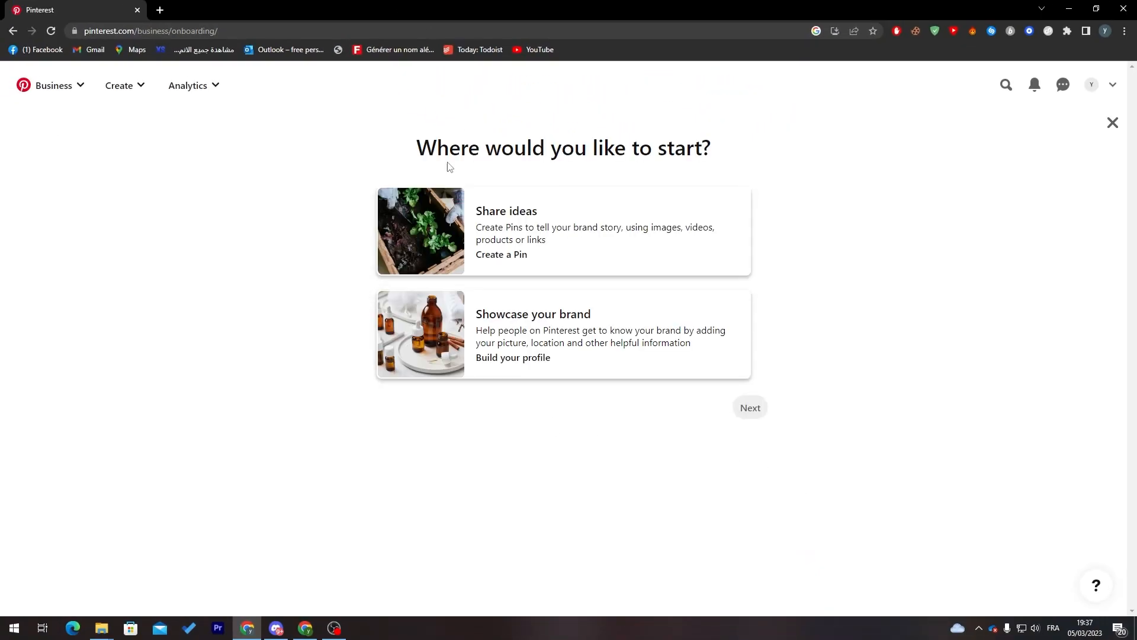
# Choose Share ideas as the place to start and finish the onboarding.
pyautogui.moveTo(442, 145); pyautogui.dragTo(654, 148)
pyautogui.click(654, 148)
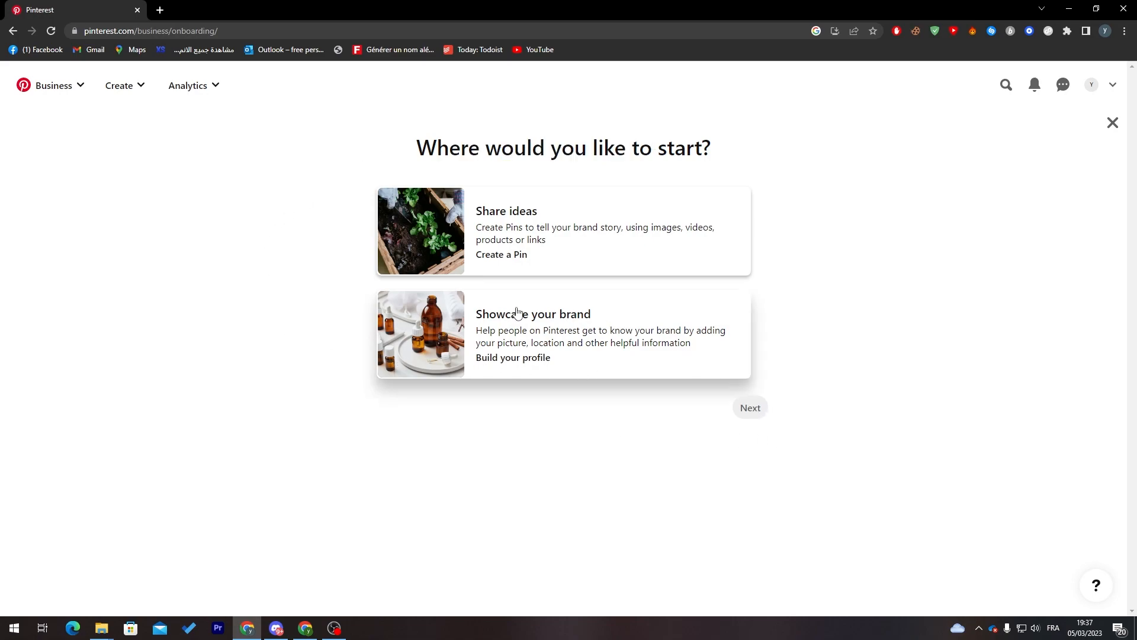
pyautogui.click(579, 243)
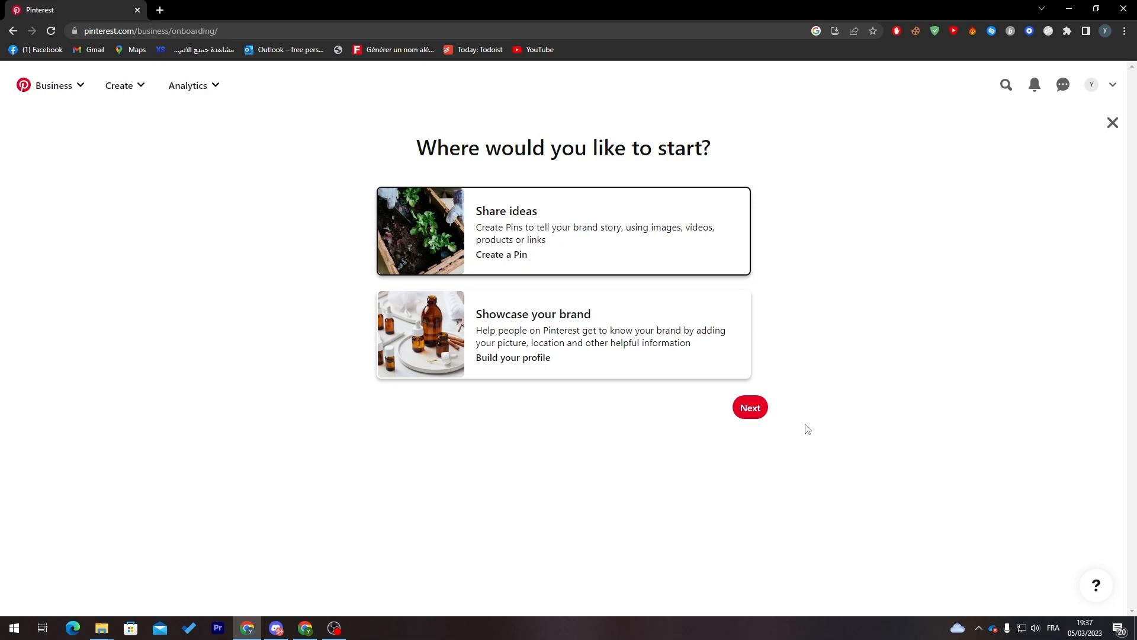
pyautogui.click(1113, 122)
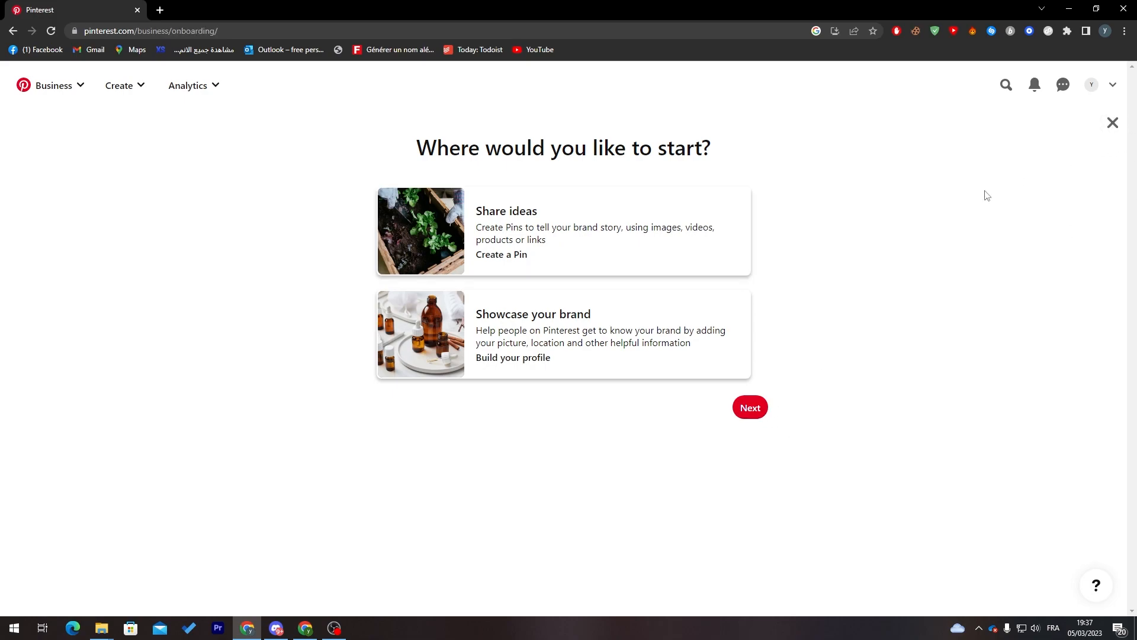
pyautogui.click(749, 407)
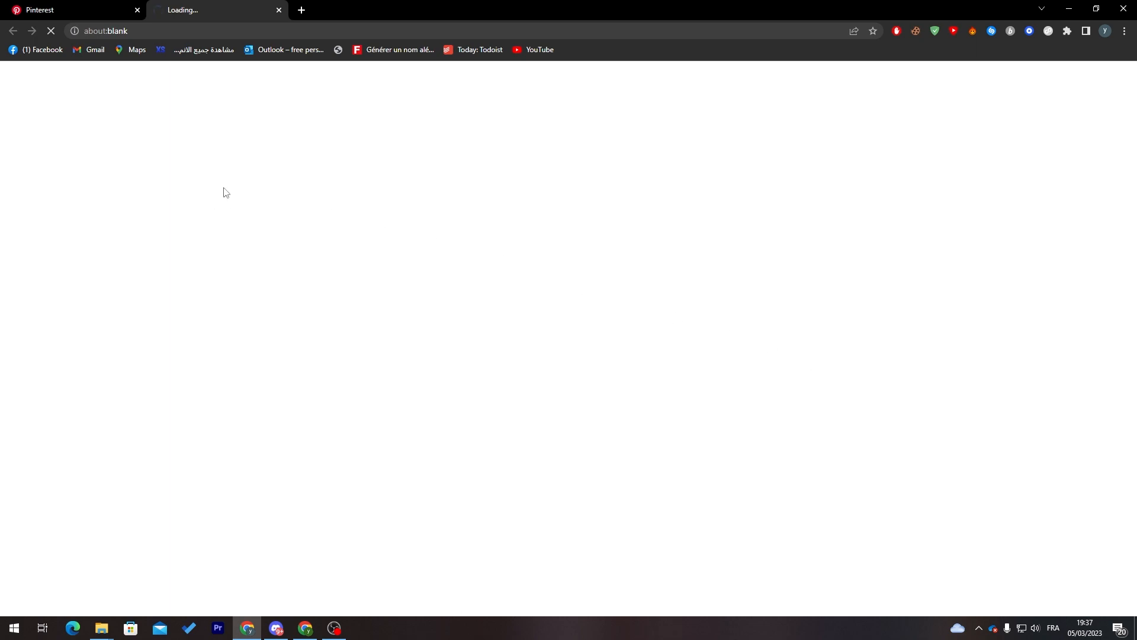
# Return to the Pinterest page, confirm the account e-mail with recommendations enabled, and dismiss the dialog.
pyautogui.click(69, 9)
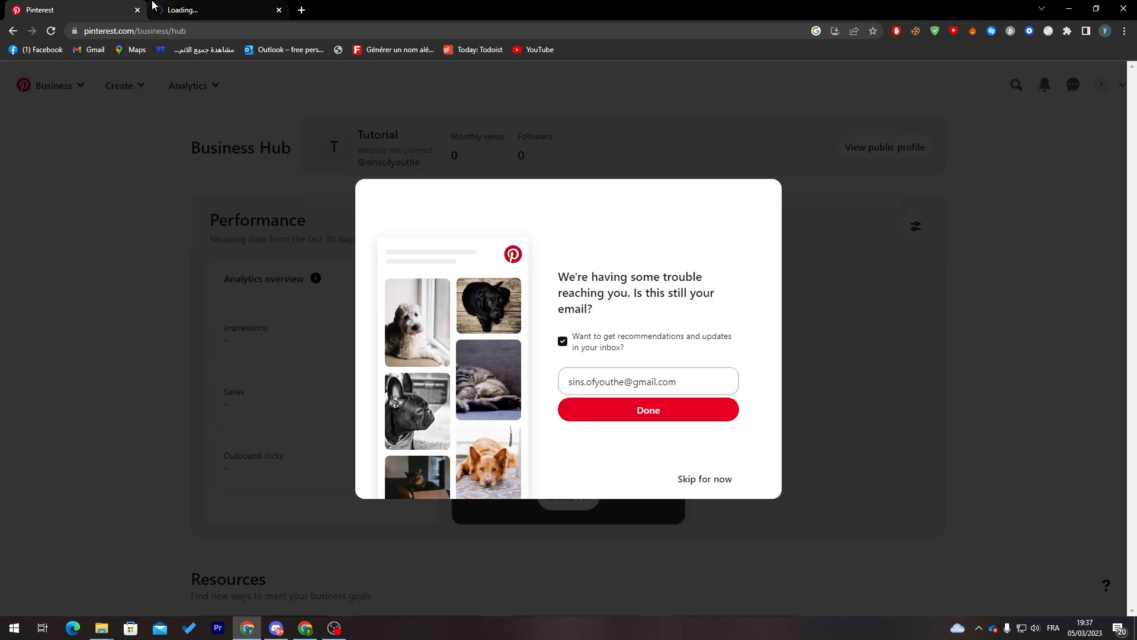
pyautogui.click(618, 418)
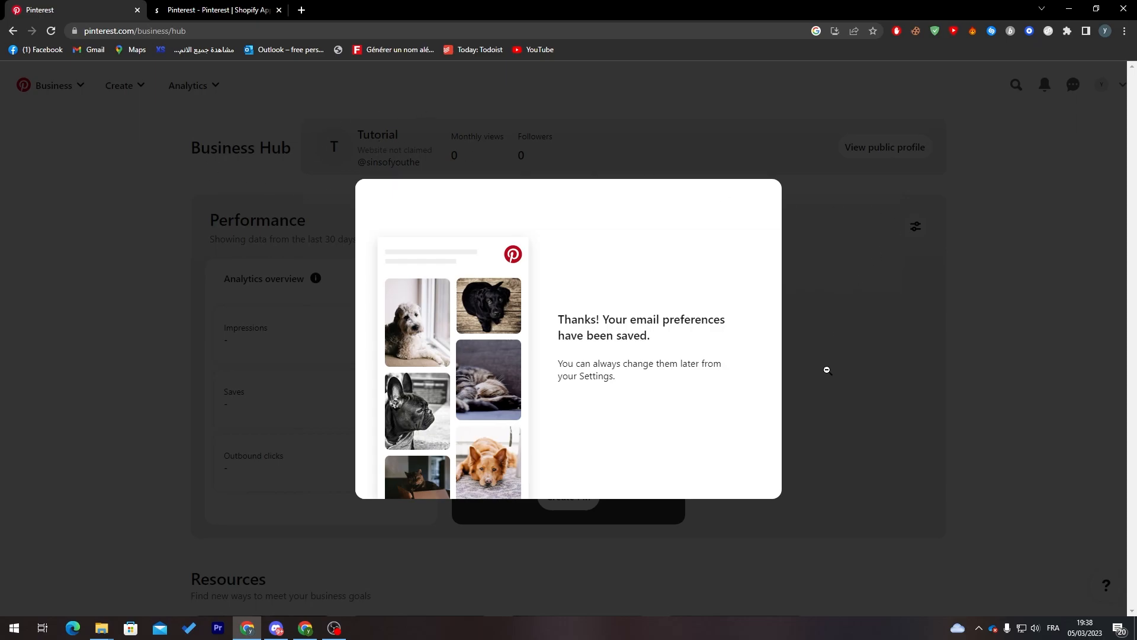
pyautogui.click(872, 424)
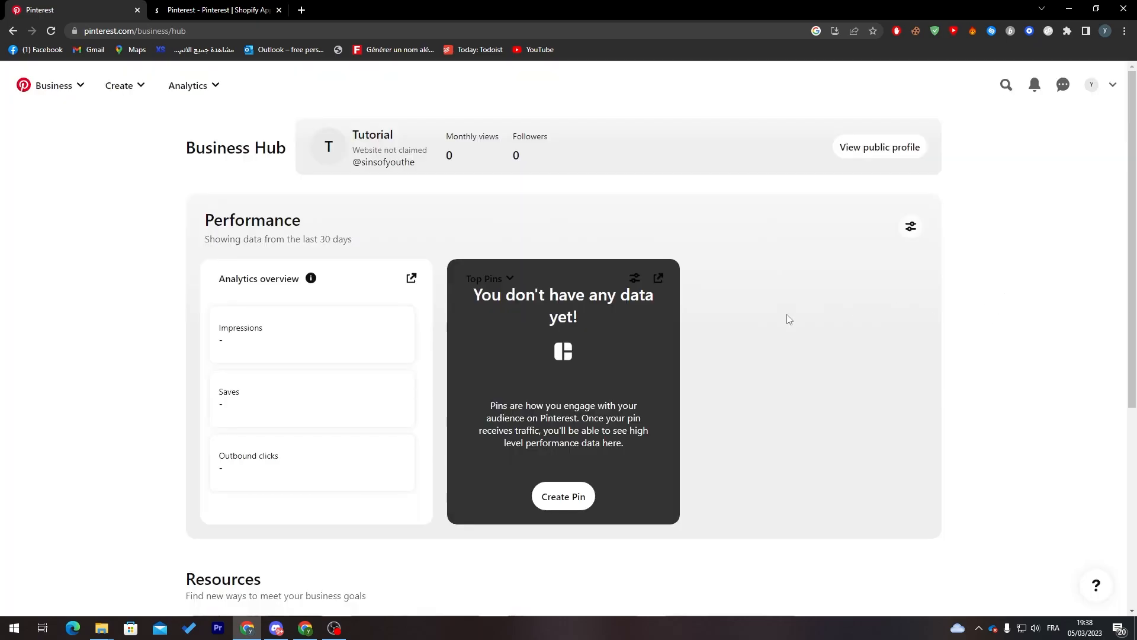
# Examine the Business Hub's monthly views and followers, and the date range options for the Performance section.
pyautogui.tripleClick(246, 151)
pyautogui.moveTo(458, 136); pyautogui.dragTo(500, 137)
pyautogui.click(560, 129)
pyautogui.moveTo(1131, 212); pyautogui.dragTo(1066, 195)
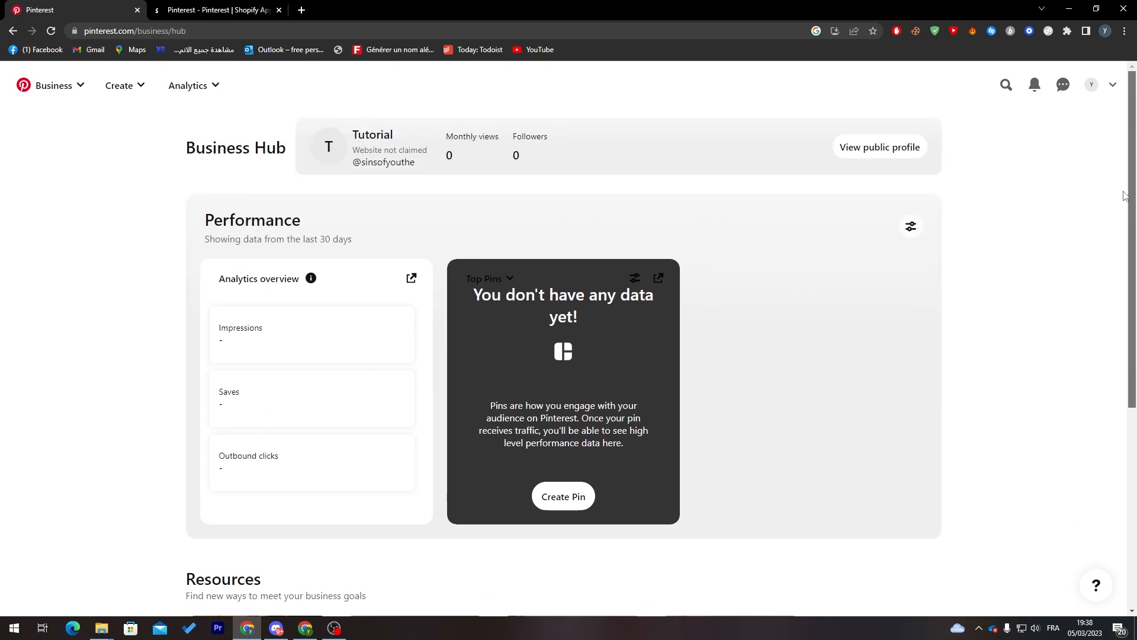
pyautogui.click(915, 229)
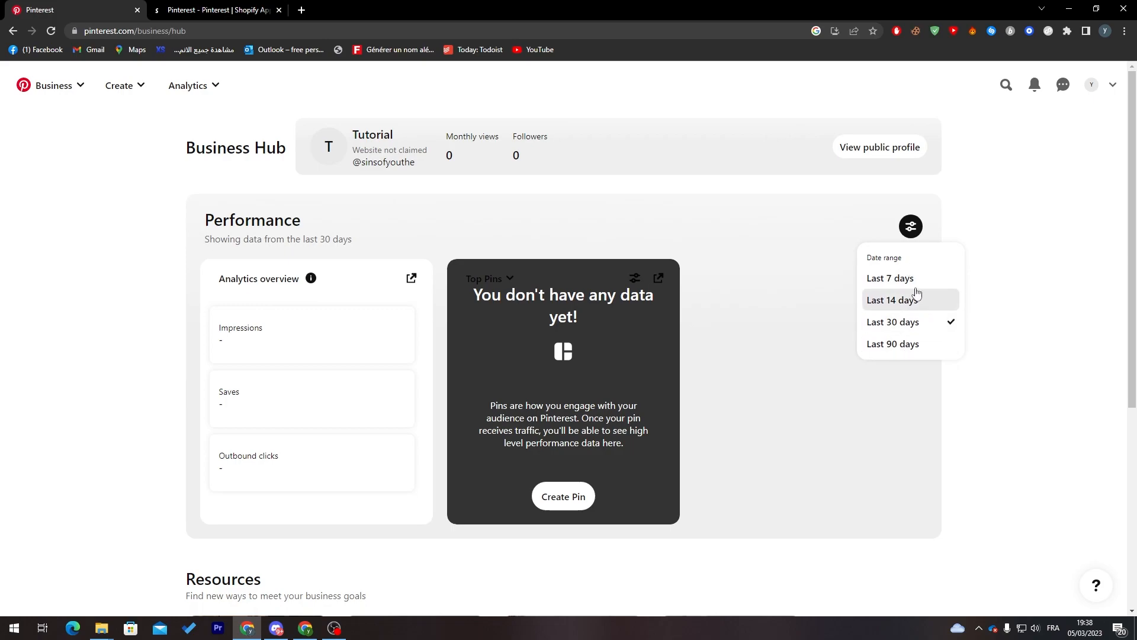
pyautogui.click(707, 214)
pyautogui.click(911, 226)
pyautogui.click(764, 268)
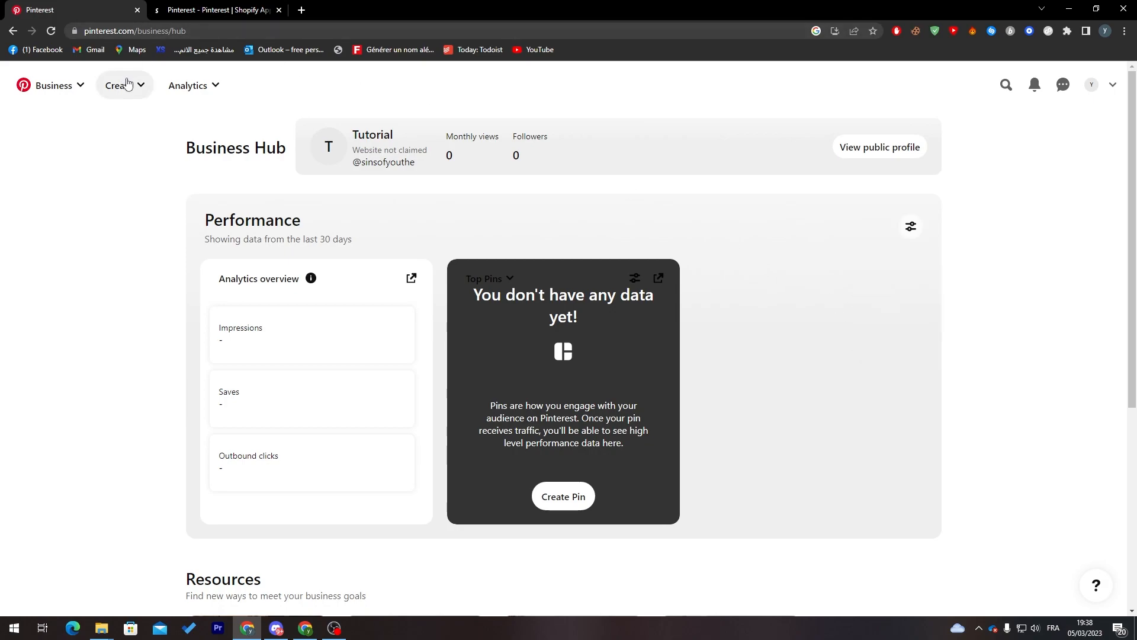
# Look through the options for creating Pins, the business navigation and the account in the Business Hub.
pyautogui.click(119, 85)
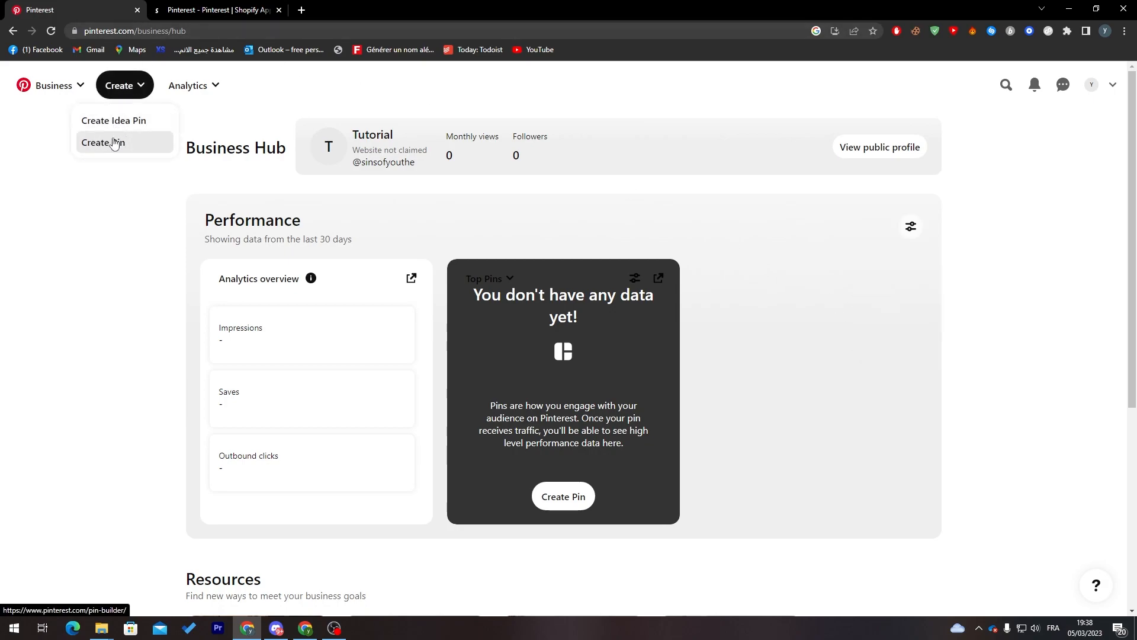
pyautogui.click(79, 87)
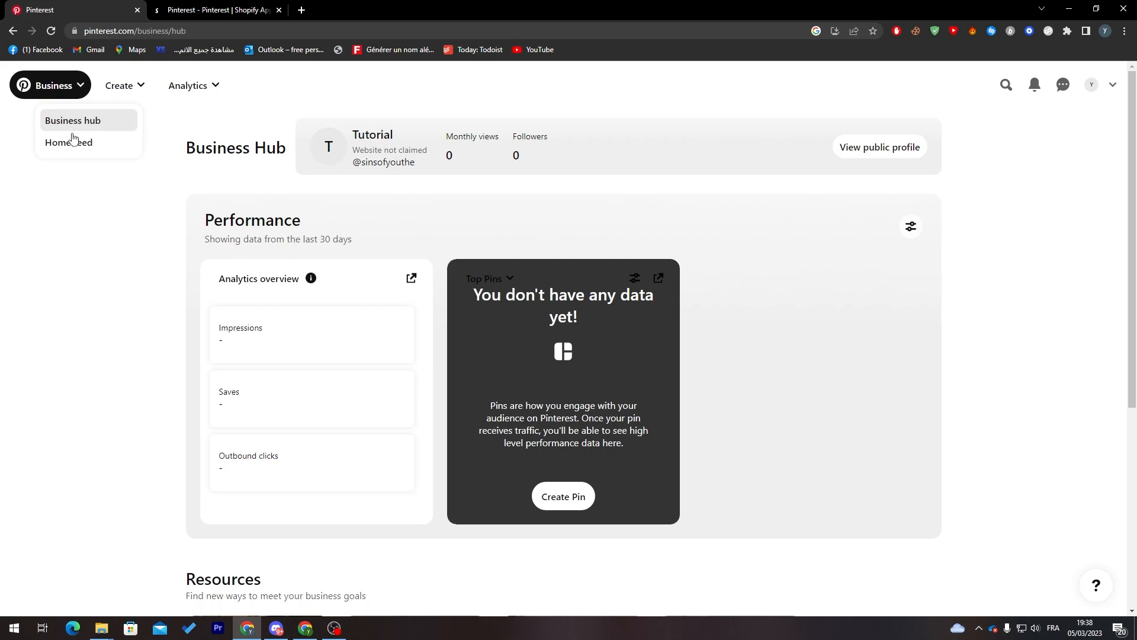
pyautogui.click(77, 208)
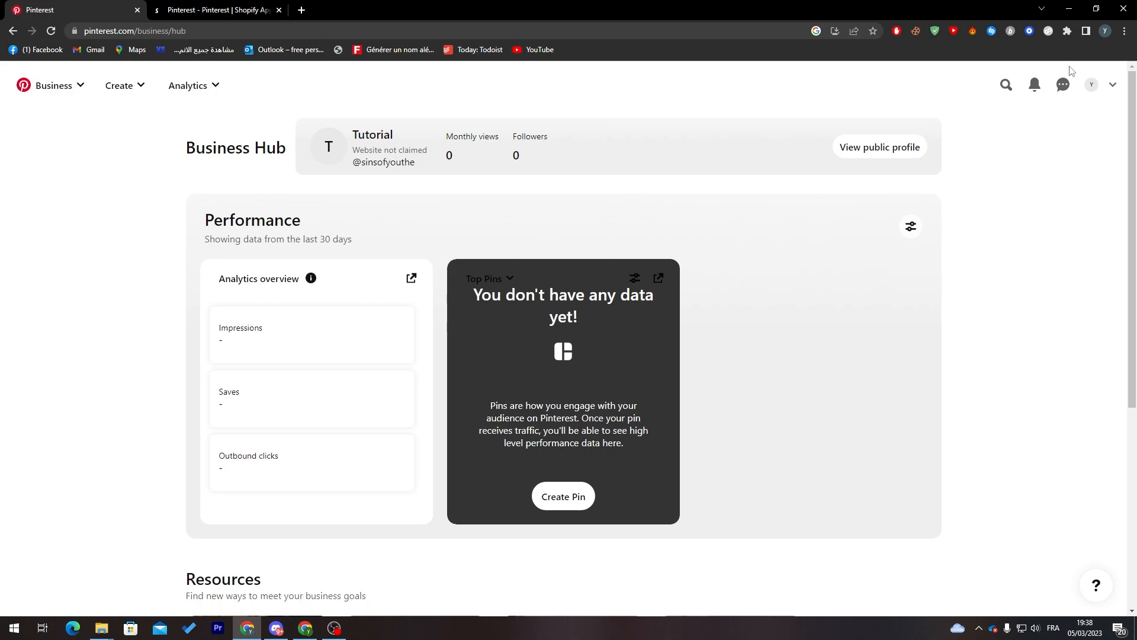
pyautogui.click(1112, 85)
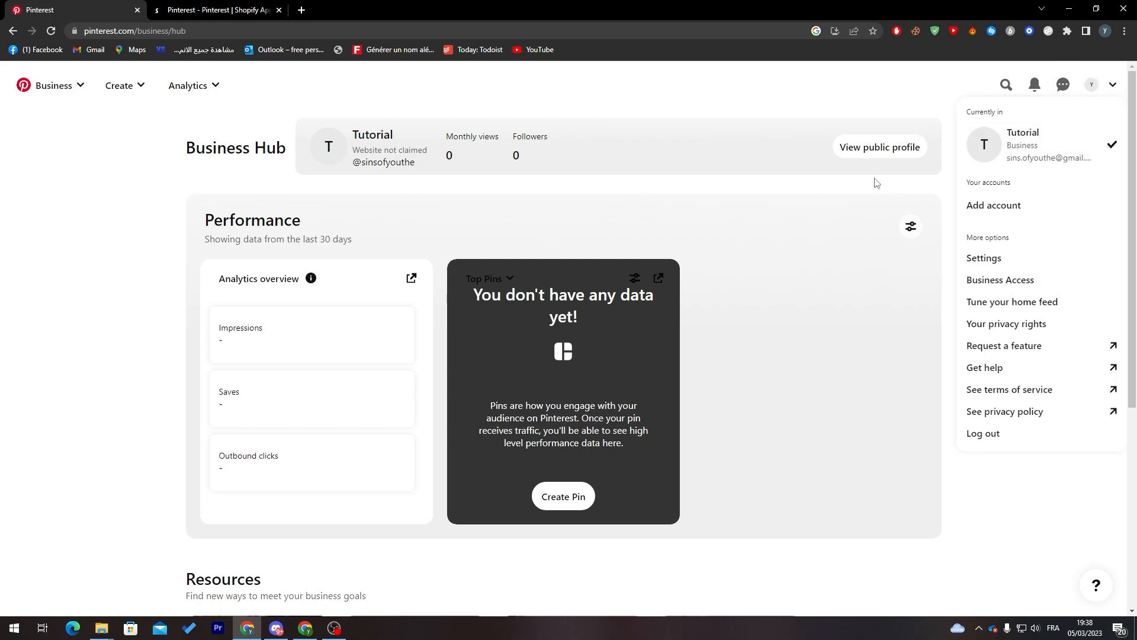
pyautogui.click(797, 249)
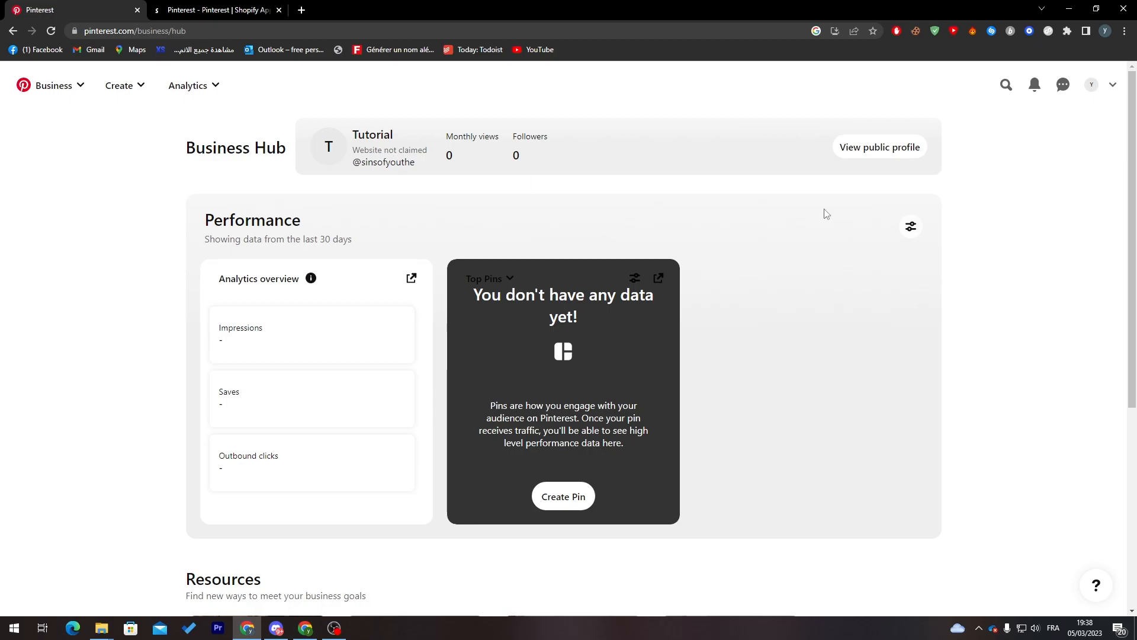
# Search for "pinterest ads" in a new browser tab and open the Pinterest Ads Manager.
pyautogui.click(301, 10)
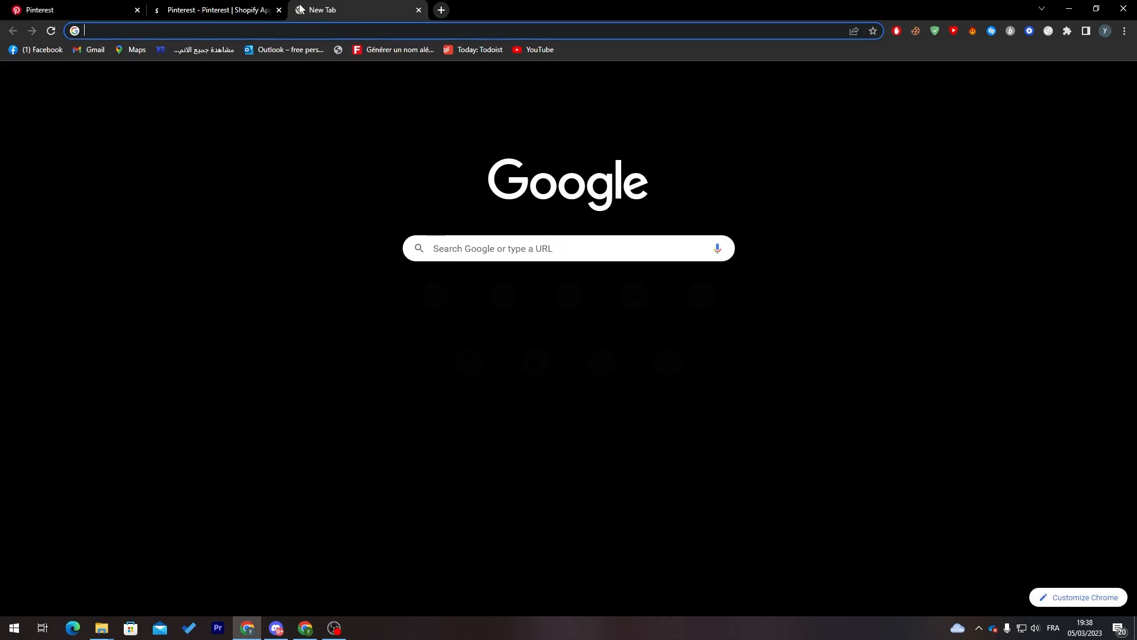
pyautogui.write('pinte')
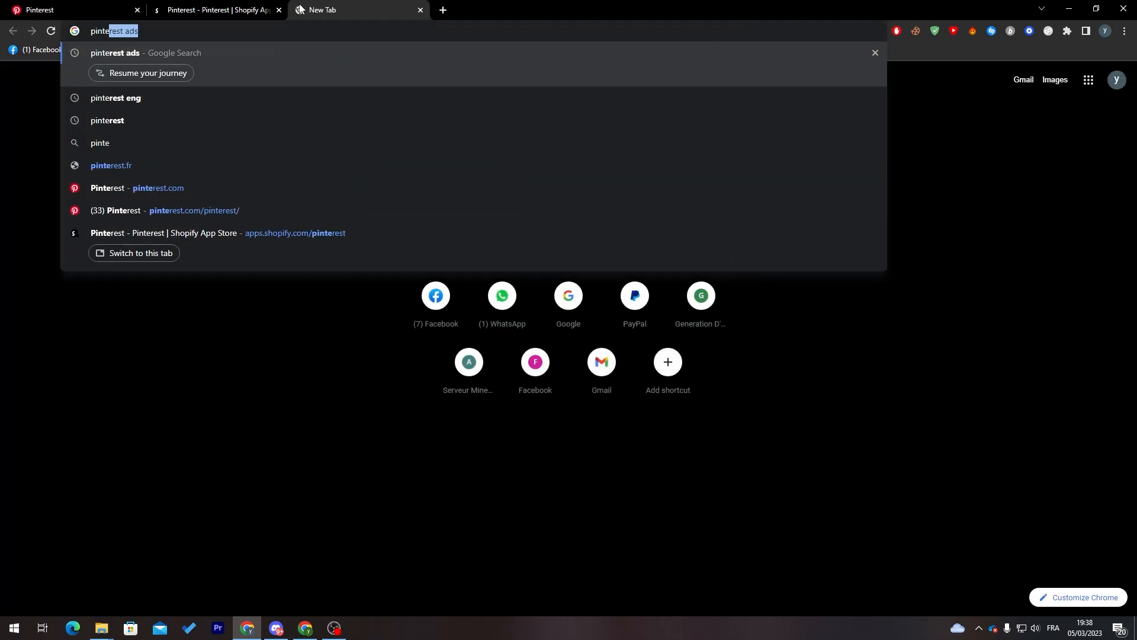
pyautogui.press('Return')
pyautogui.click(204, 193)
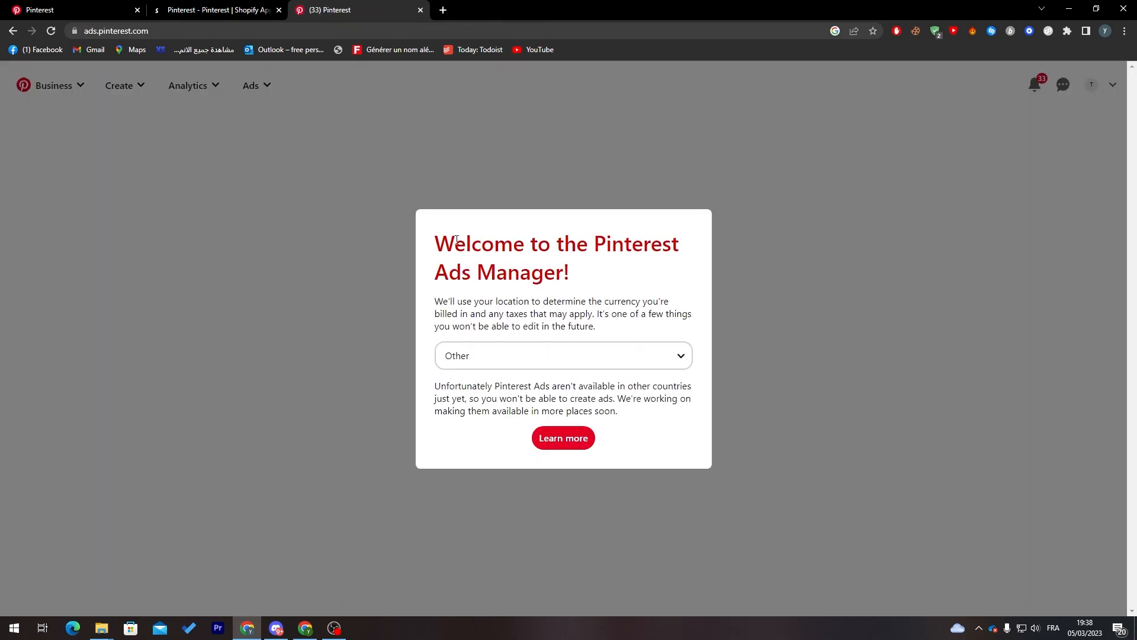
# Choose United States (Dollars) as the ads account's location and accept the Advertising Agreement.
pyautogui.moveTo(456, 240); pyautogui.dragTo(608, 269)
pyautogui.click(592, 293)
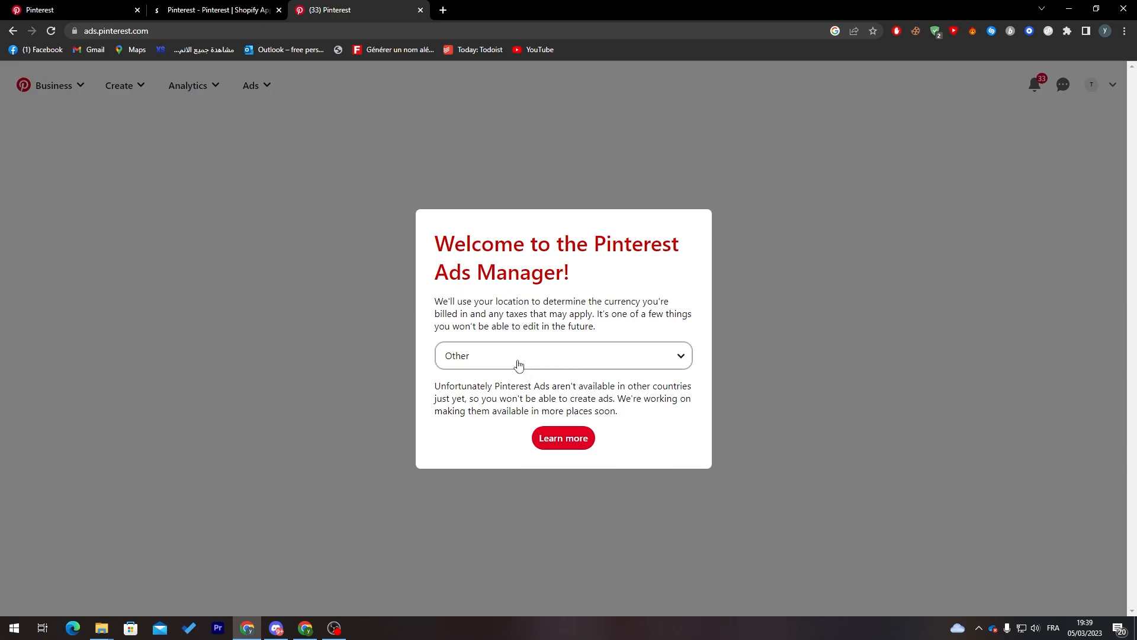
pyautogui.click(583, 368)
pyautogui.click(584, 369)
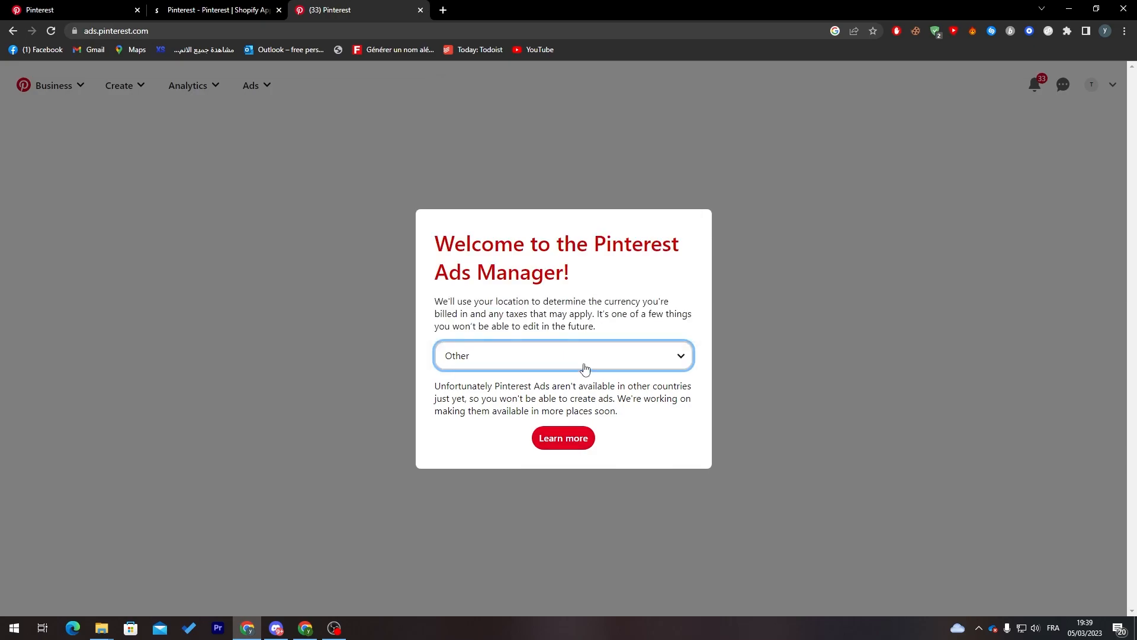
pyautogui.click(584, 355)
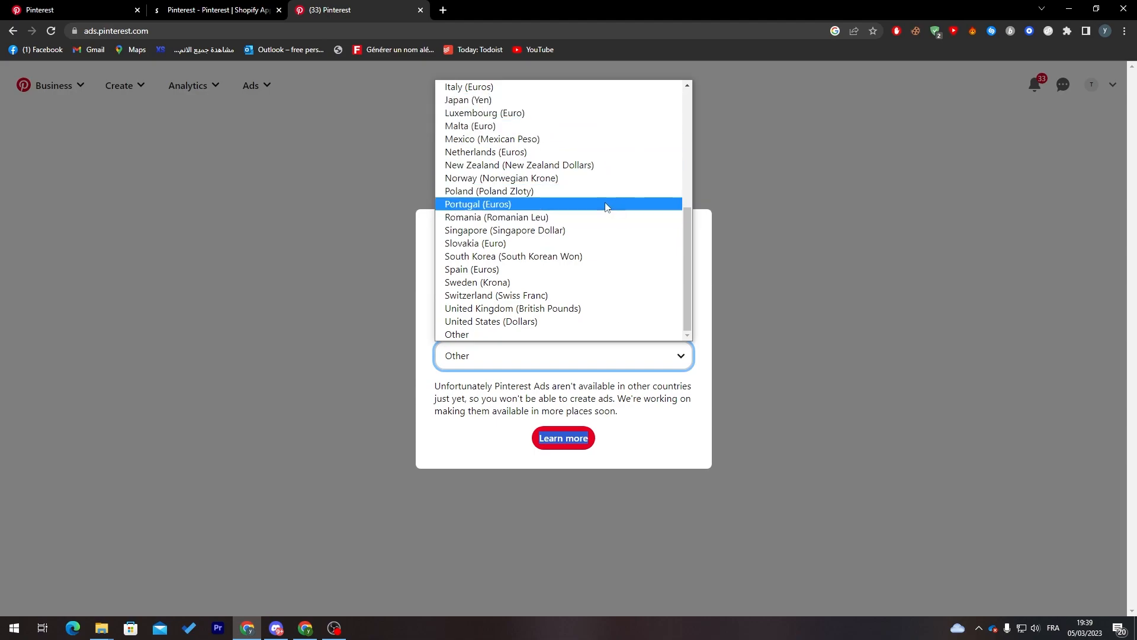
pyautogui.moveTo(686, 219)
pyautogui.mouseDown()
pyautogui.moveTo(686, 81)
pyautogui.moveTo(687, 219)
pyautogui.mouseUp()
pyautogui.click(537, 325)
pyautogui.click(579, 413)
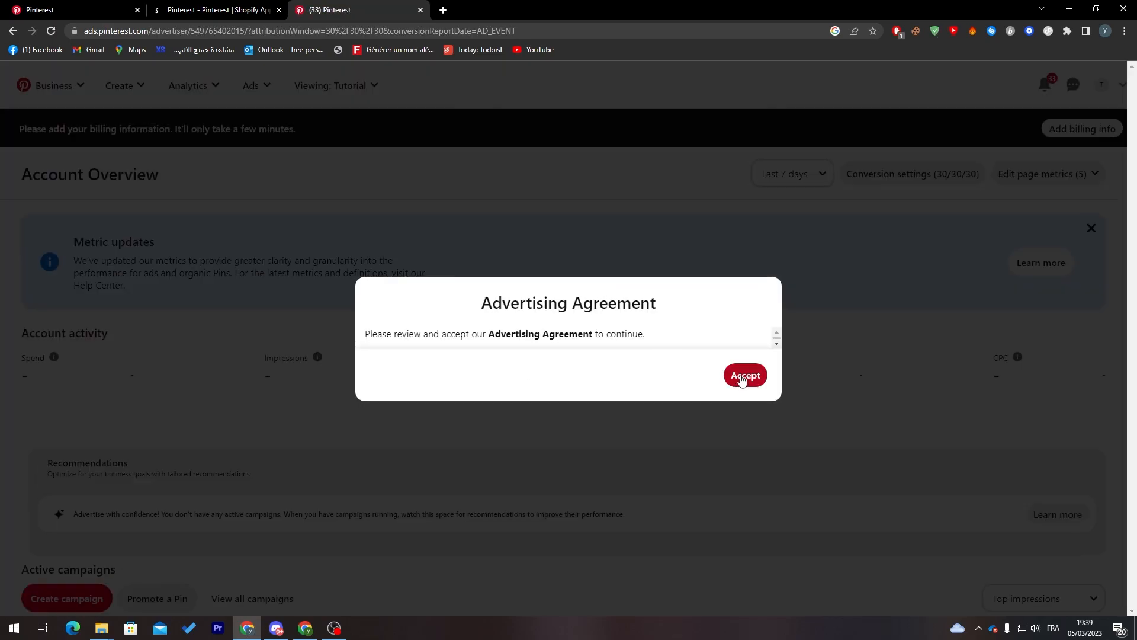
pyautogui.click(742, 378)
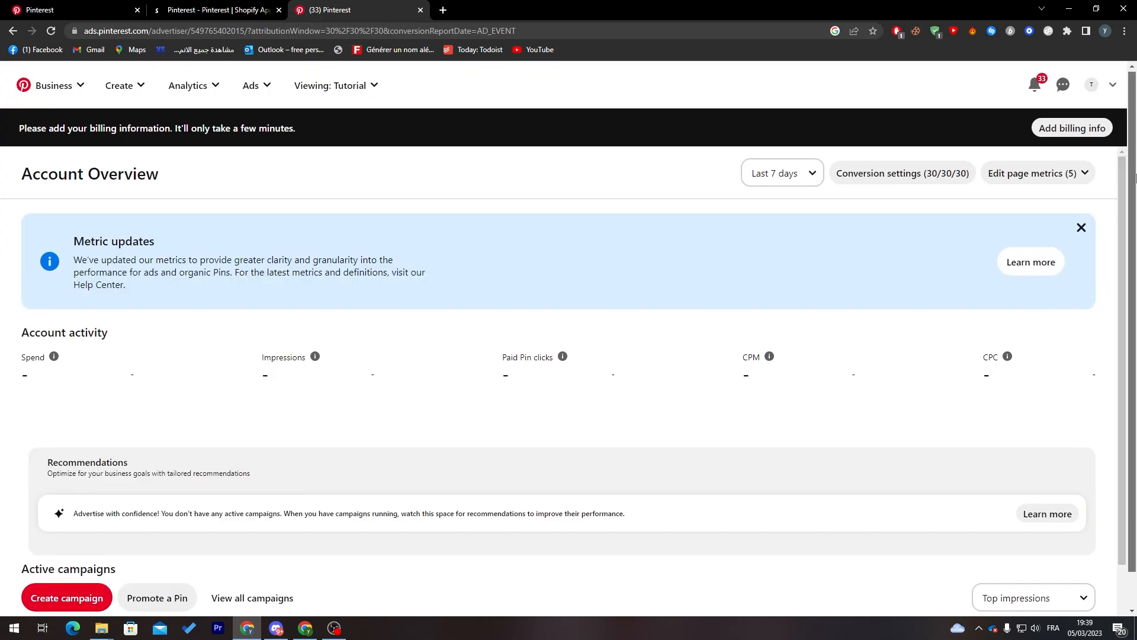
# Start creating a new campaign and look through its campaign details form.
pyautogui.scroll(-1, 593, 385)
pyautogui.click(71, 559)
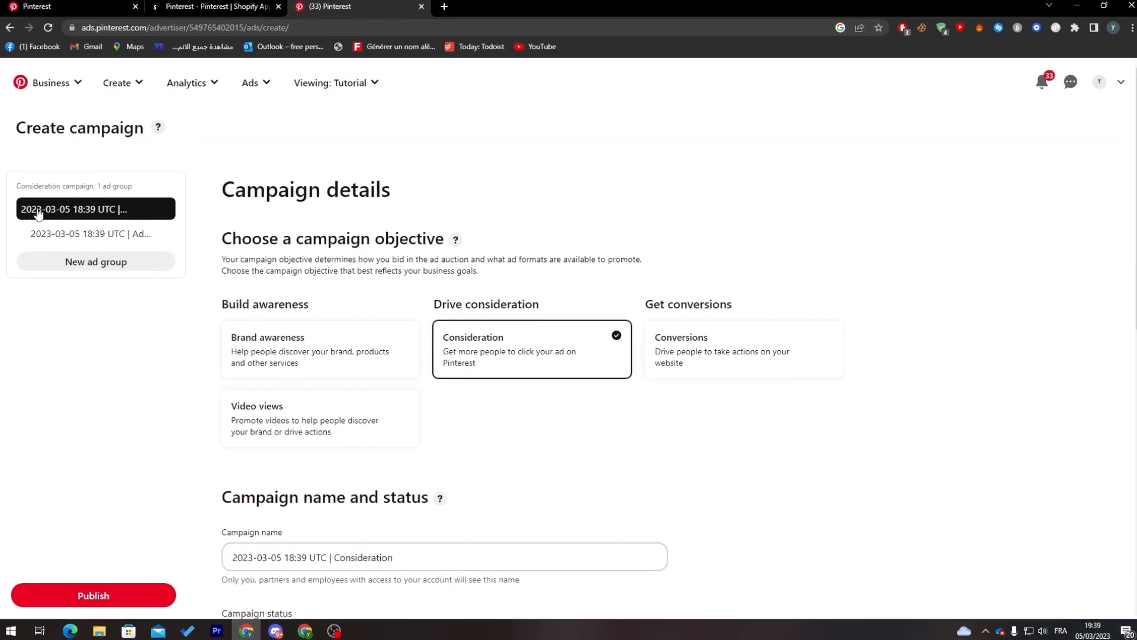
pyautogui.scroll(-2, 474, 270)
pyautogui.scroll(-7, 551, 379)
pyautogui.scroll(9, 550, 379)
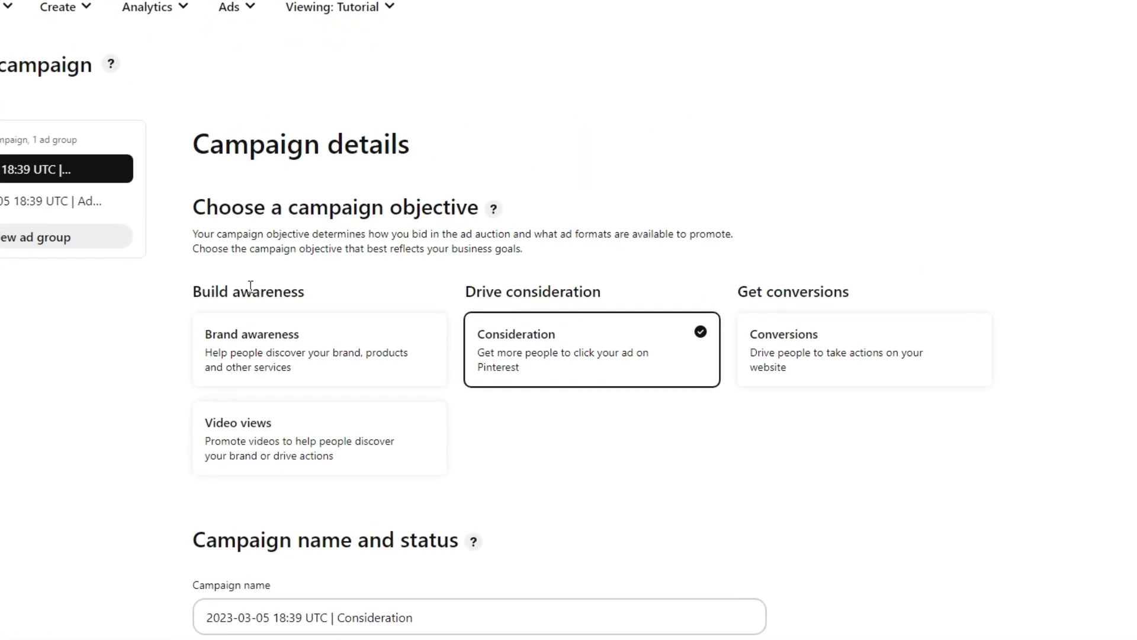
# Compare the Build awareness, Drive consideration and Get conversions campaign objectives.
pyautogui.tripleClick(250, 286)
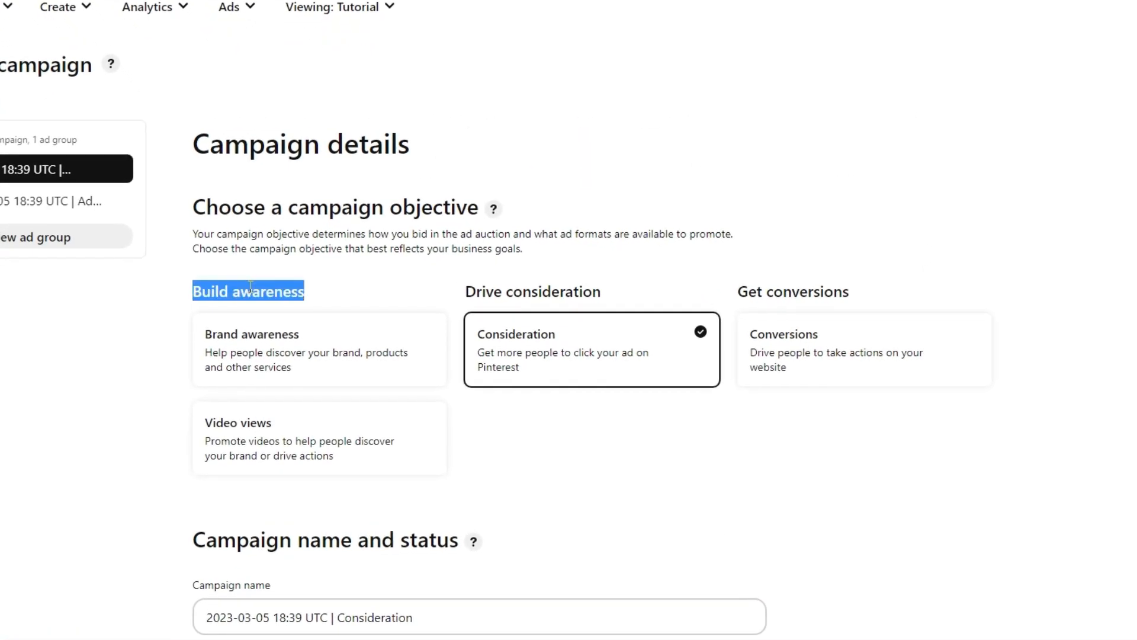
pyautogui.click(382, 269)
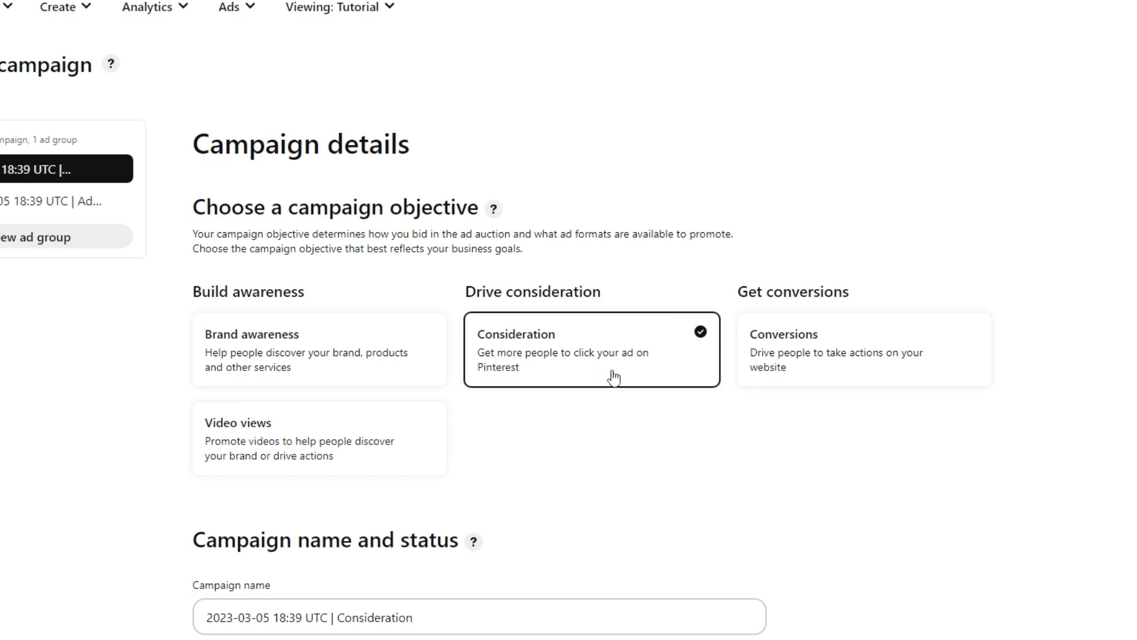
pyautogui.click(862, 353)
pyautogui.click(936, 323)
# Name the campaign "Campaing number 1" and set its status to Paused.
pyautogui.scroll(-5, 592, 356)
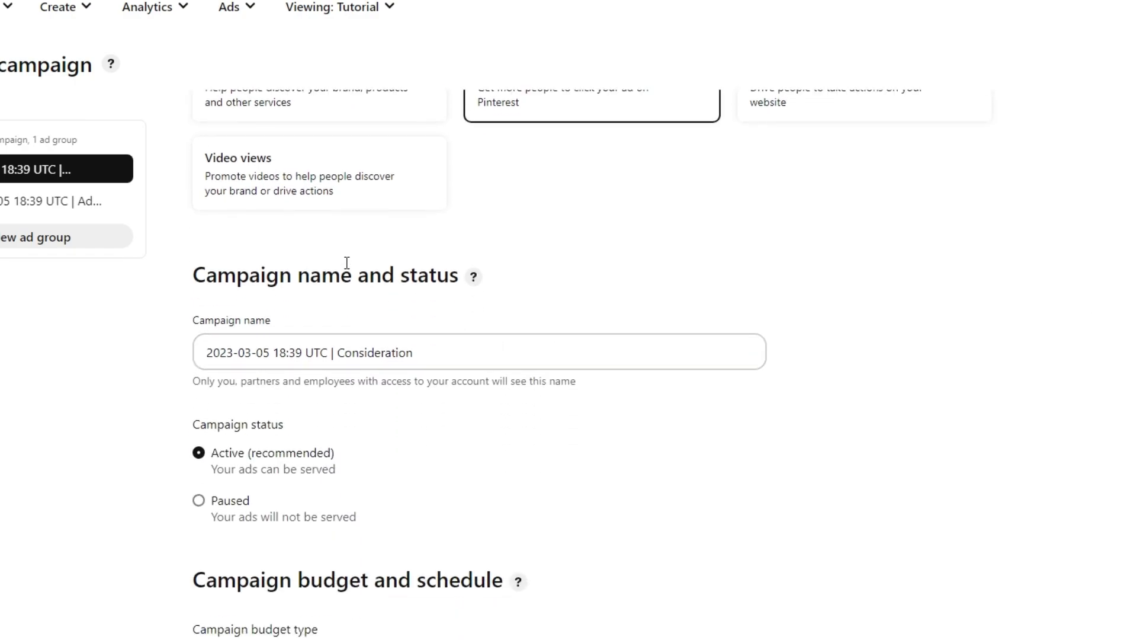
pyautogui.tripleClick(405, 356)
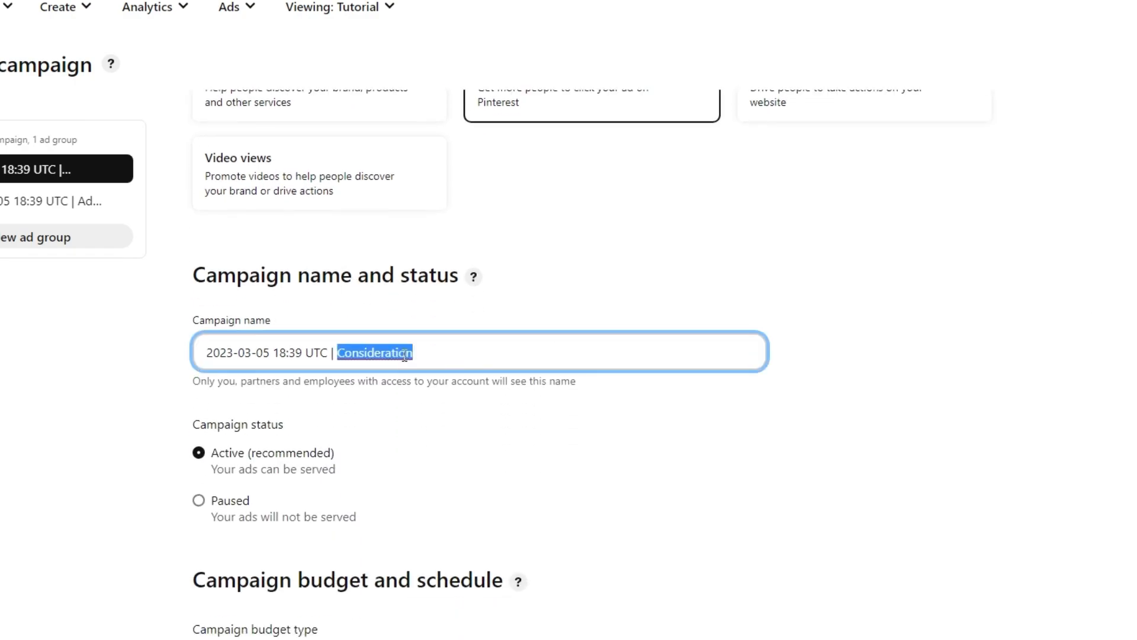
pyautogui.write('Campa')
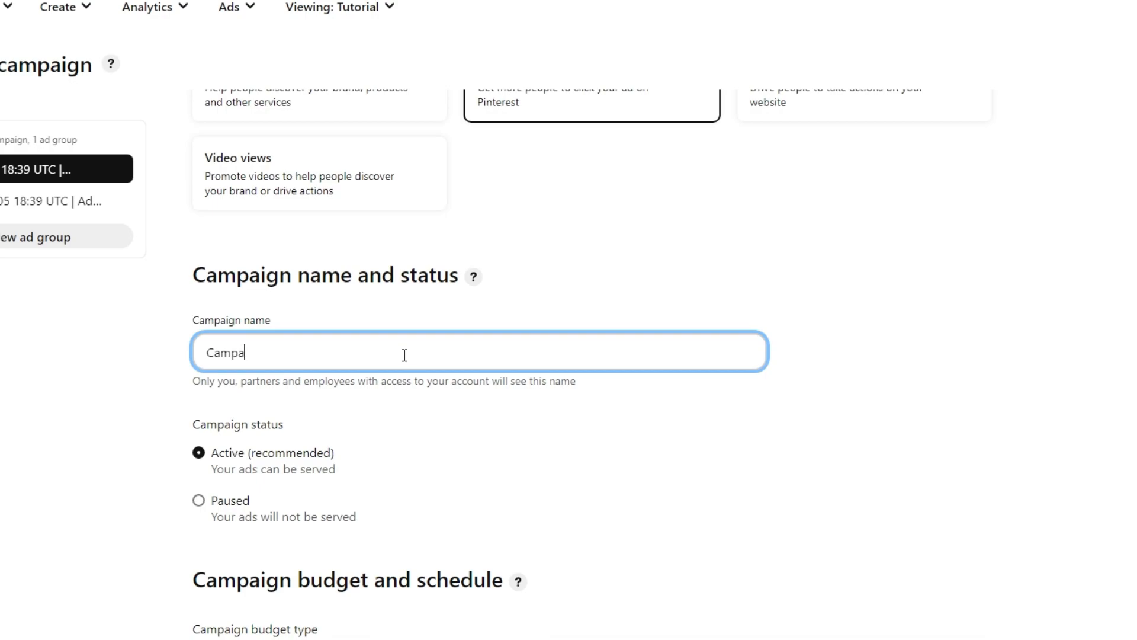
pyautogui.write('ing numbert 1')
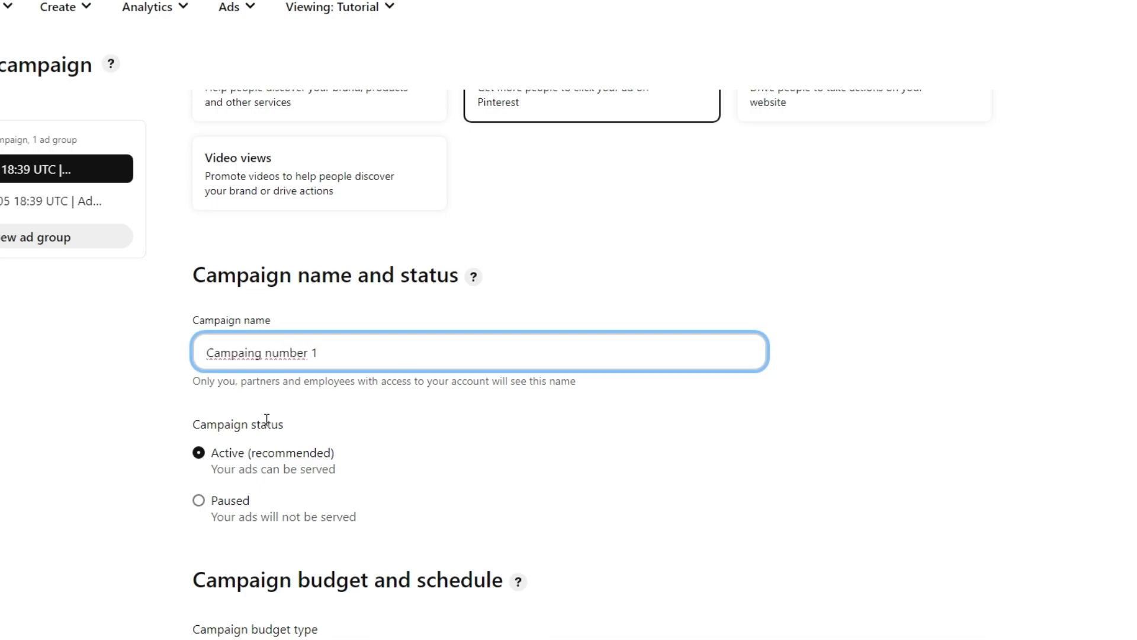
pyautogui.click(220, 504)
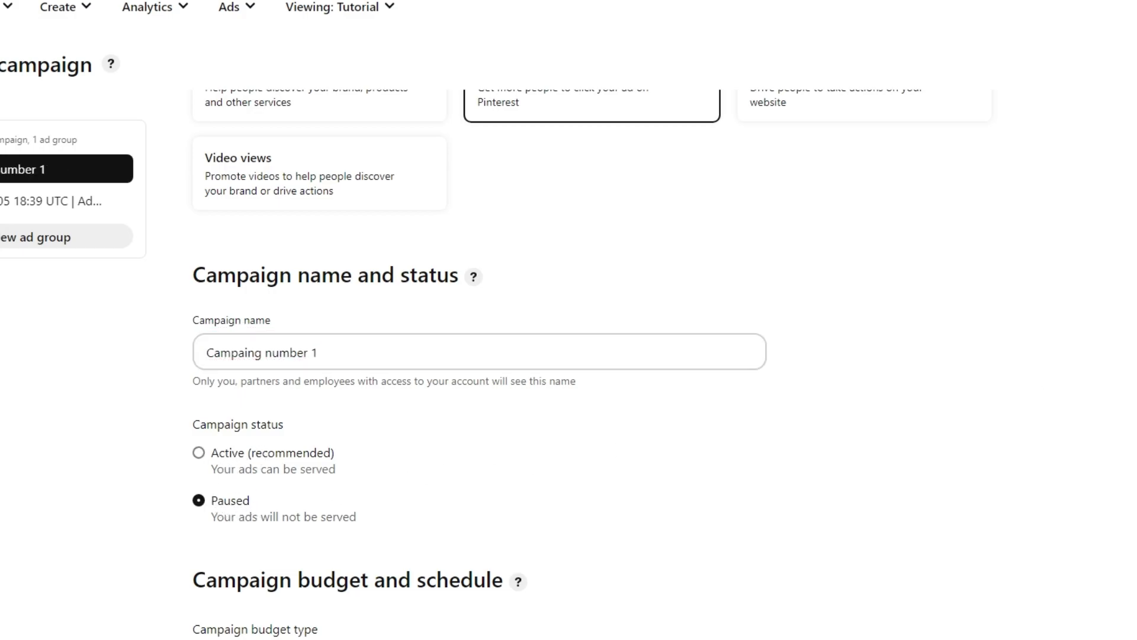
# Compare the Lifetime and Daily budget types, and give the campaign a Fixed Daily Budget of 10 USD.
pyautogui.scroll(-5, 480, 355)
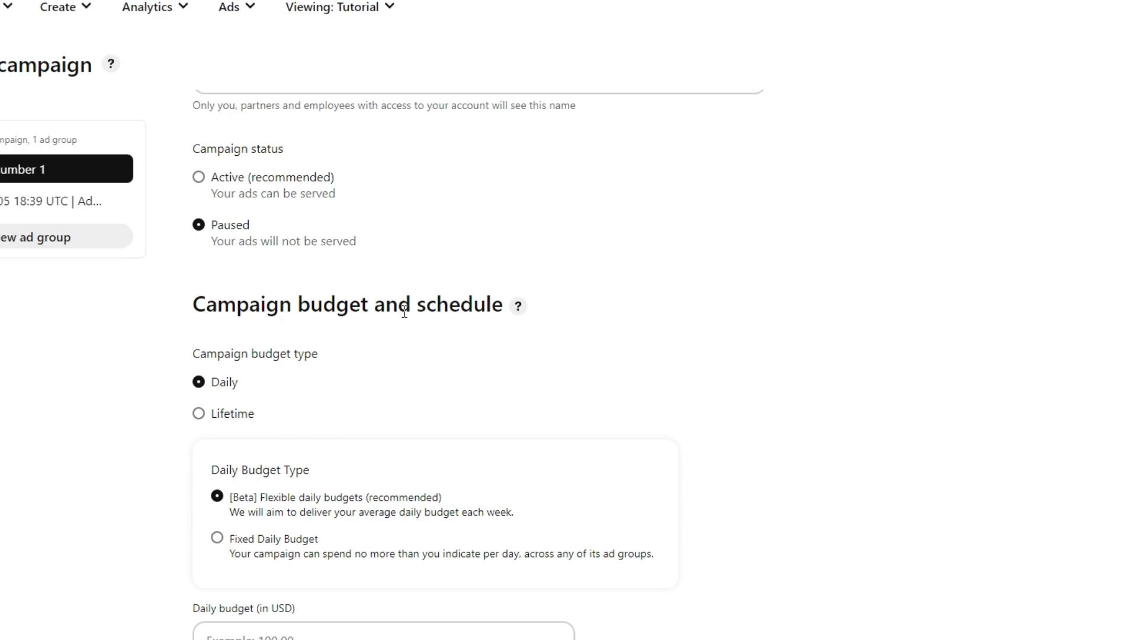
pyautogui.click(199, 414)
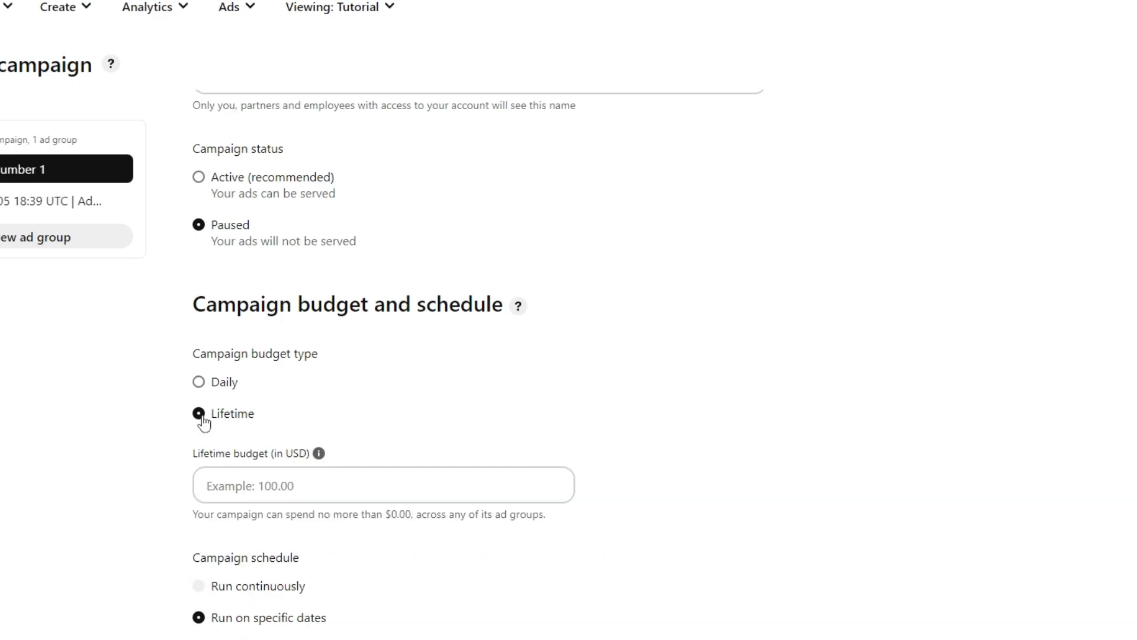
pyautogui.click(199, 384)
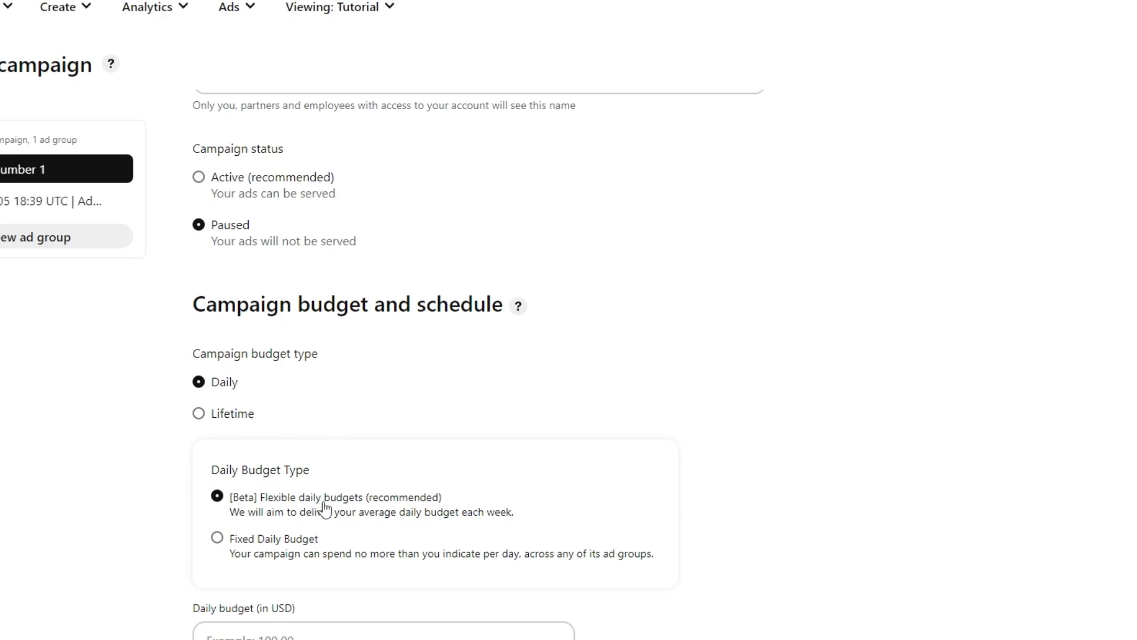
pyautogui.click(308, 558)
pyautogui.scroll(-2, 309, 558)
pyautogui.click(404, 486)
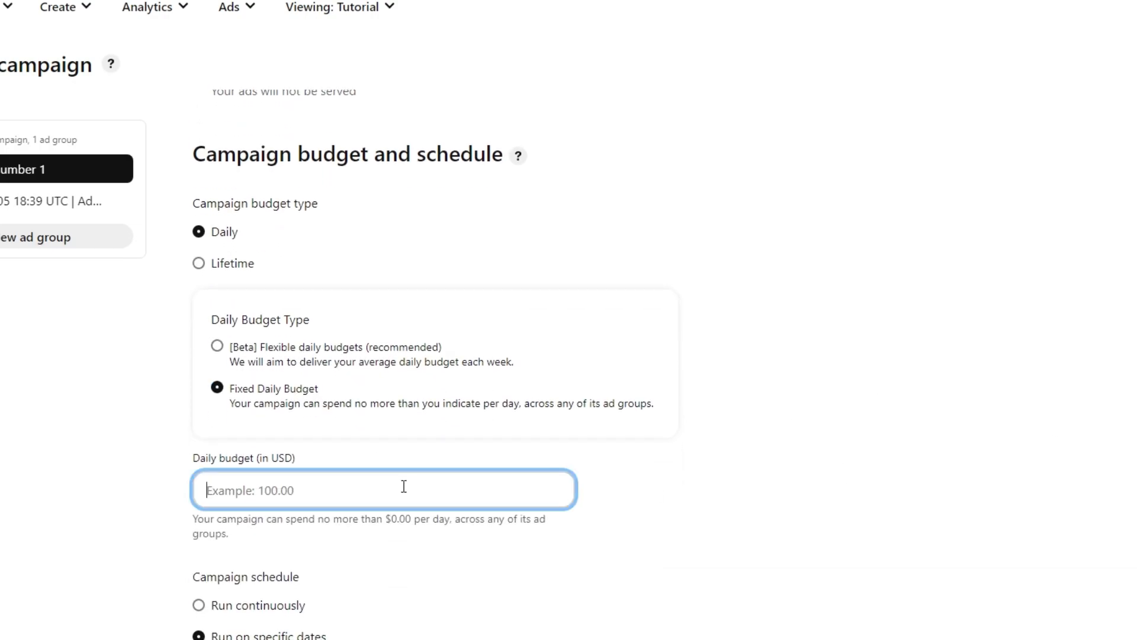
pyautogui.write('10')
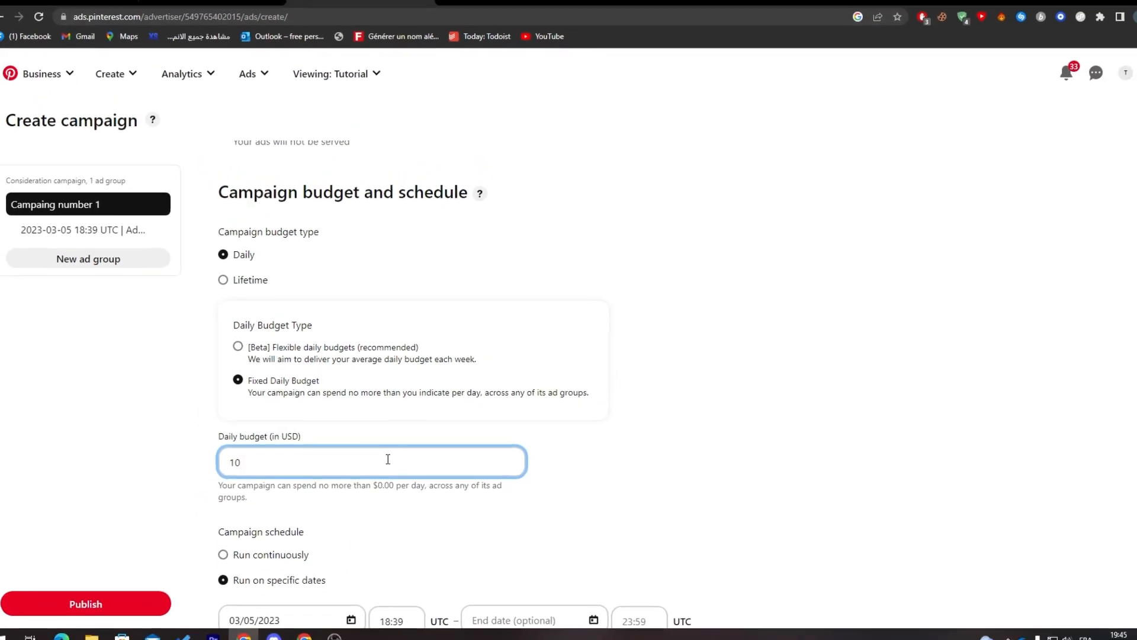
pyautogui.click(546, 521)
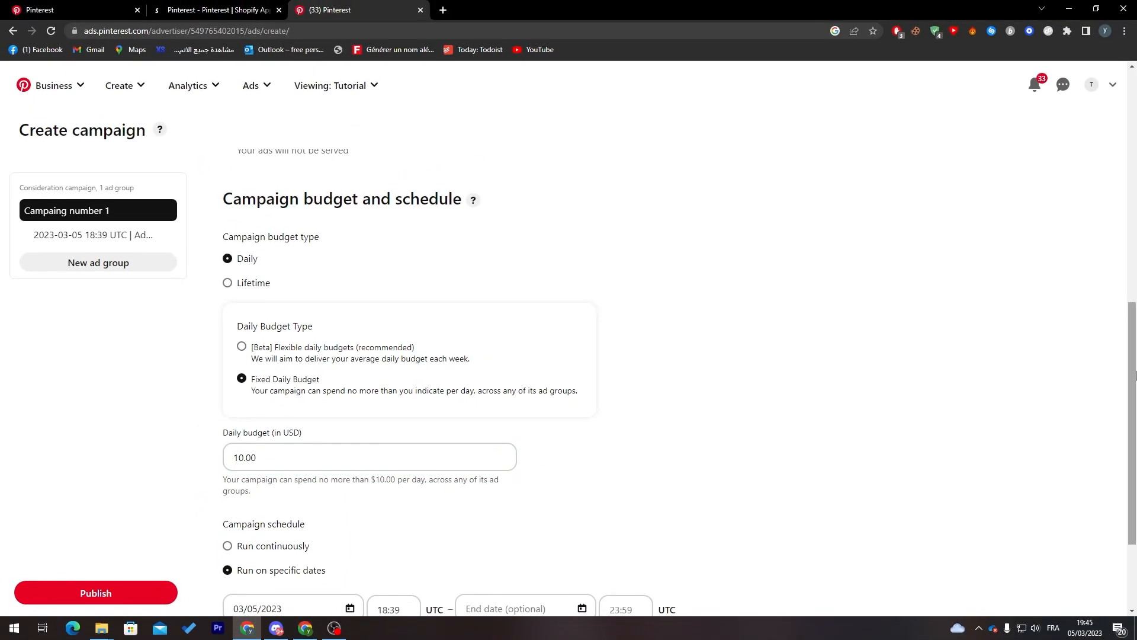
# Set the campaign schedule's end date to 7 March 2023 and continue to the ad group details.
pyautogui.scroll(-3, 811, 455)
pyautogui.moveTo(234, 385); pyautogui.dragTo(293, 386)
pyautogui.click(279, 392)
pyautogui.click(310, 384)
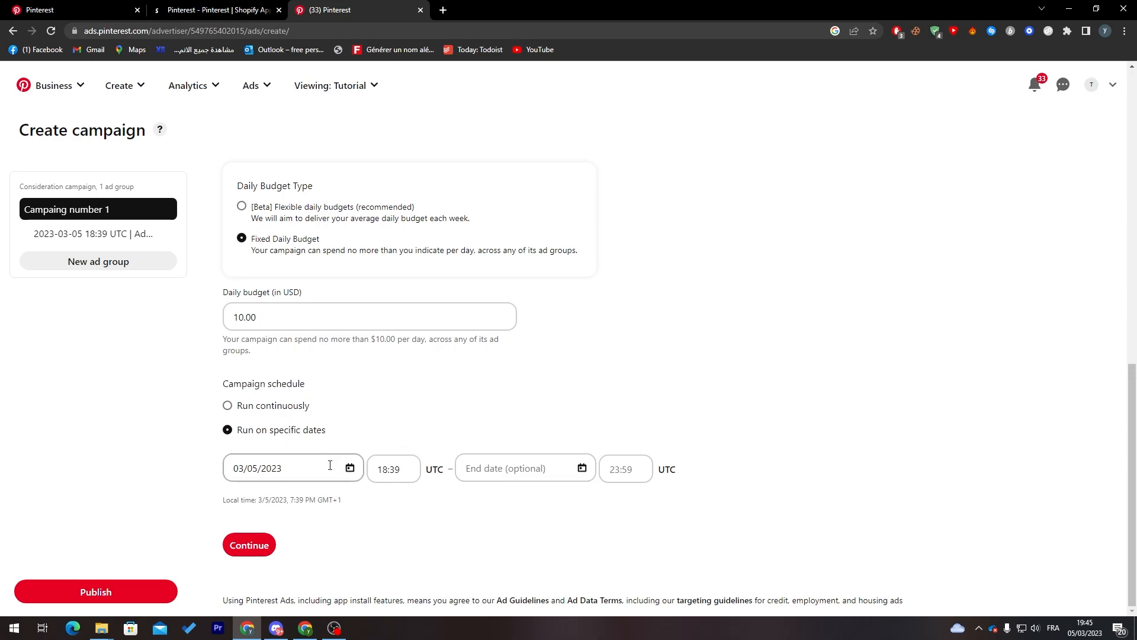
pyautogui.click(491, 469)
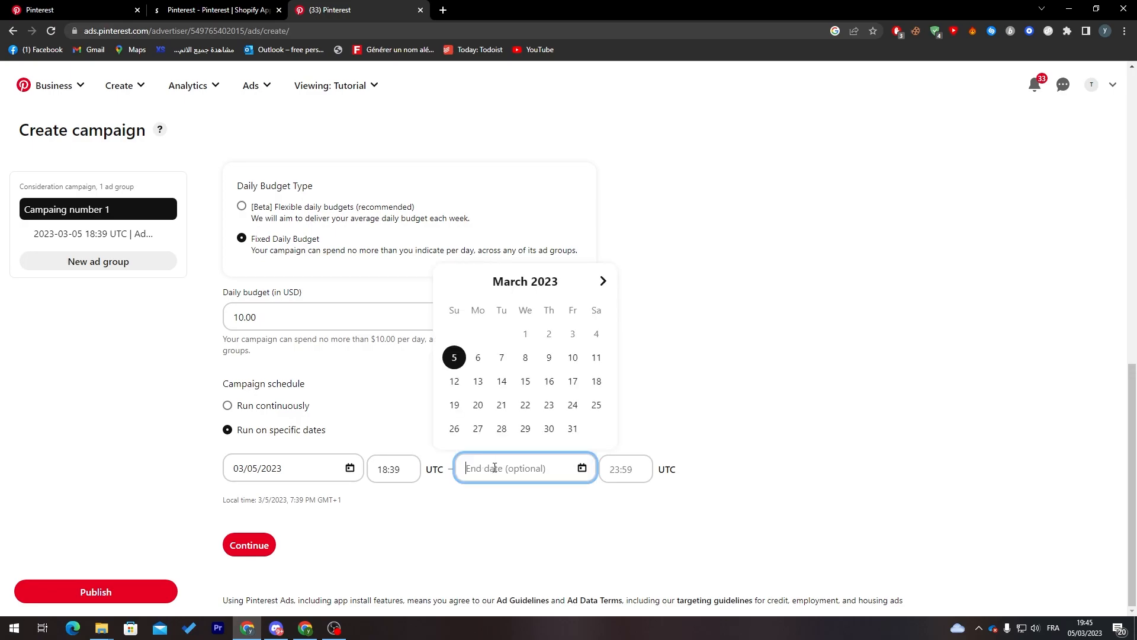
pyautogui.click(503, 355)
pyautogui.click(233, 536)
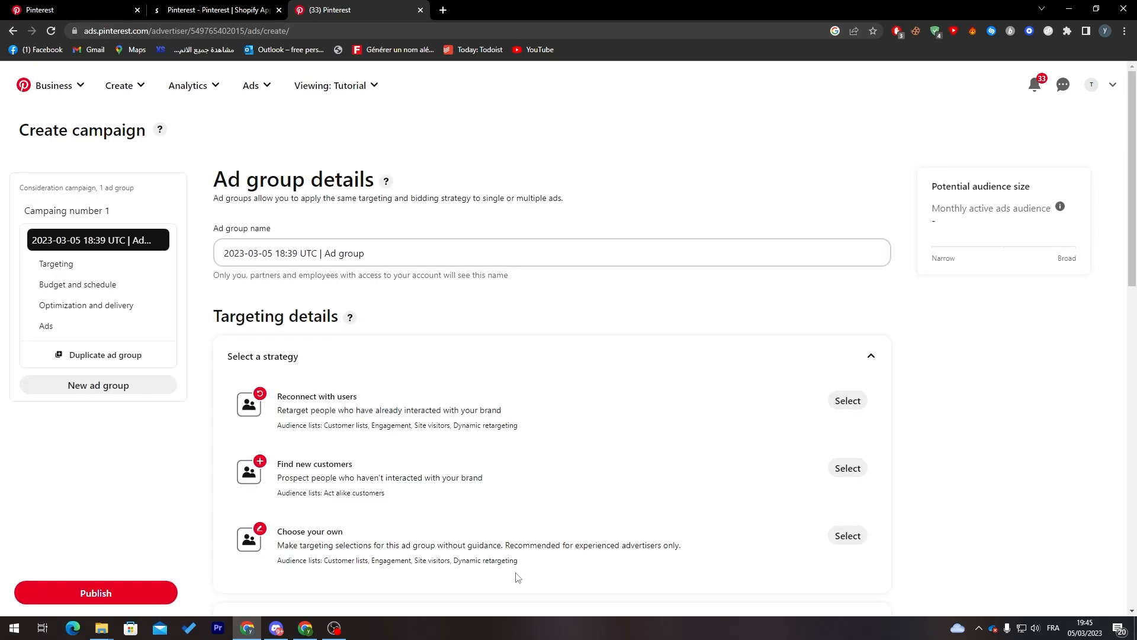
# Rename the ad group as "Campaing Product 1".
pyautogui.moveTo(232, 180); pyautogui.dragTo(311, 182)
pyautogui.click(300, 212)
pyautogui.tripleClick(391, 257)
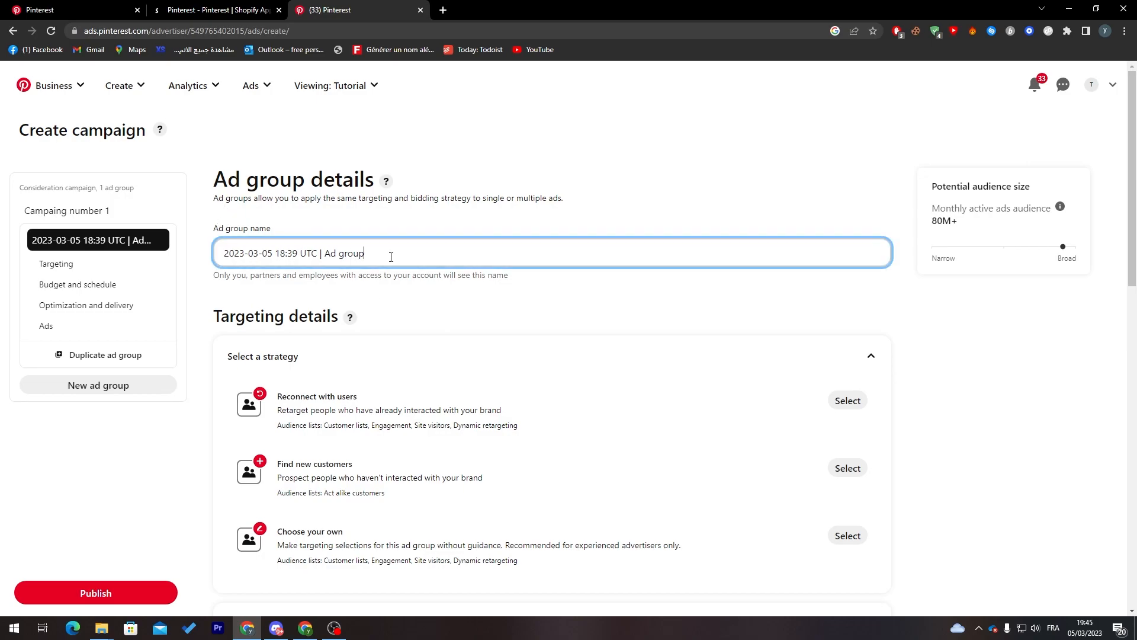
pyautogui.write('c')
pyautogui.press('BackSpace')
pyautogui.write('ca')
pyautogui.press('BackSpace')
pyautogui.press('BackSpace')
pyautogui.write('Campaing ')
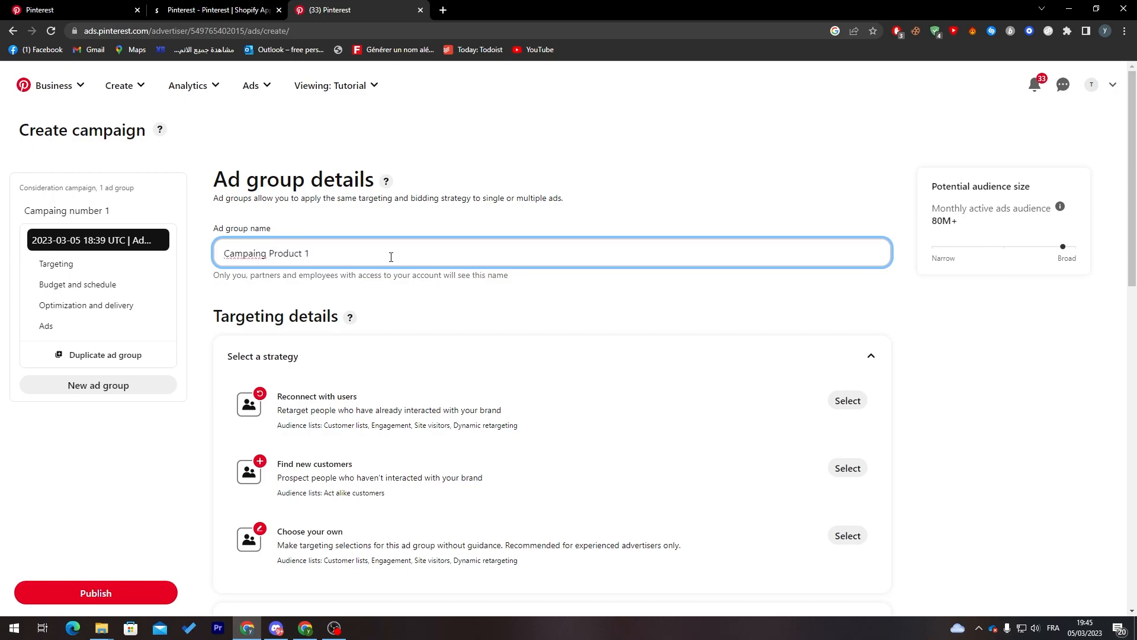
pyautogui.write('Product 1')
pyautogui.click(430, 297)
# Choose Find new customers as the ad group's targeting strategy and collapse the optional audience list section.
pyautogui.tripleClick(248, 320)
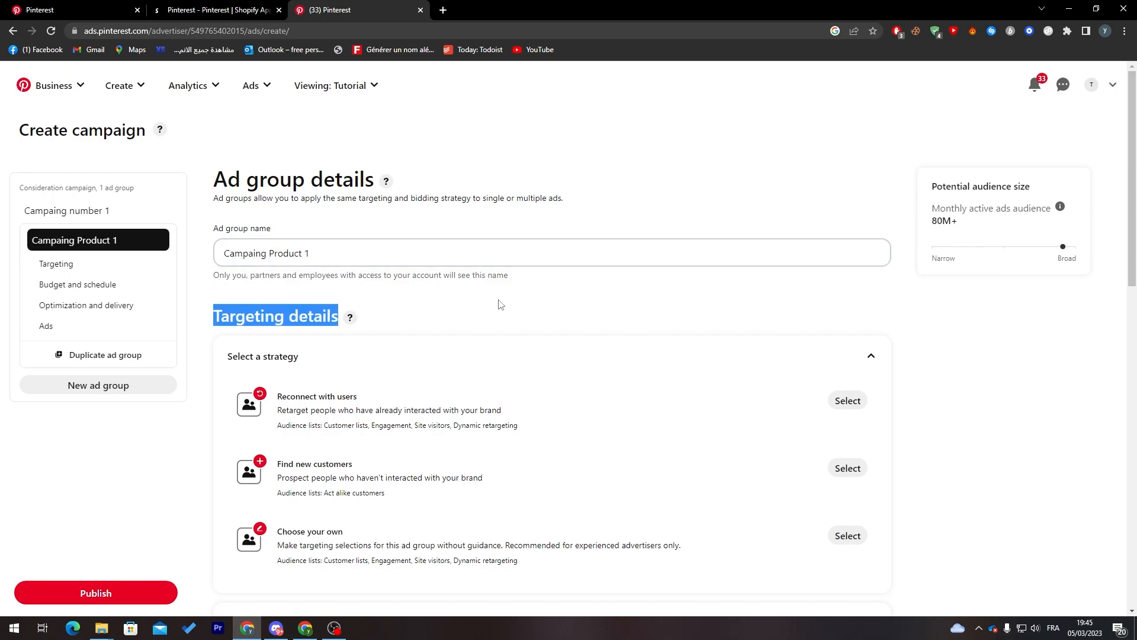
pyautogui.scroll(-3, 531, 265)
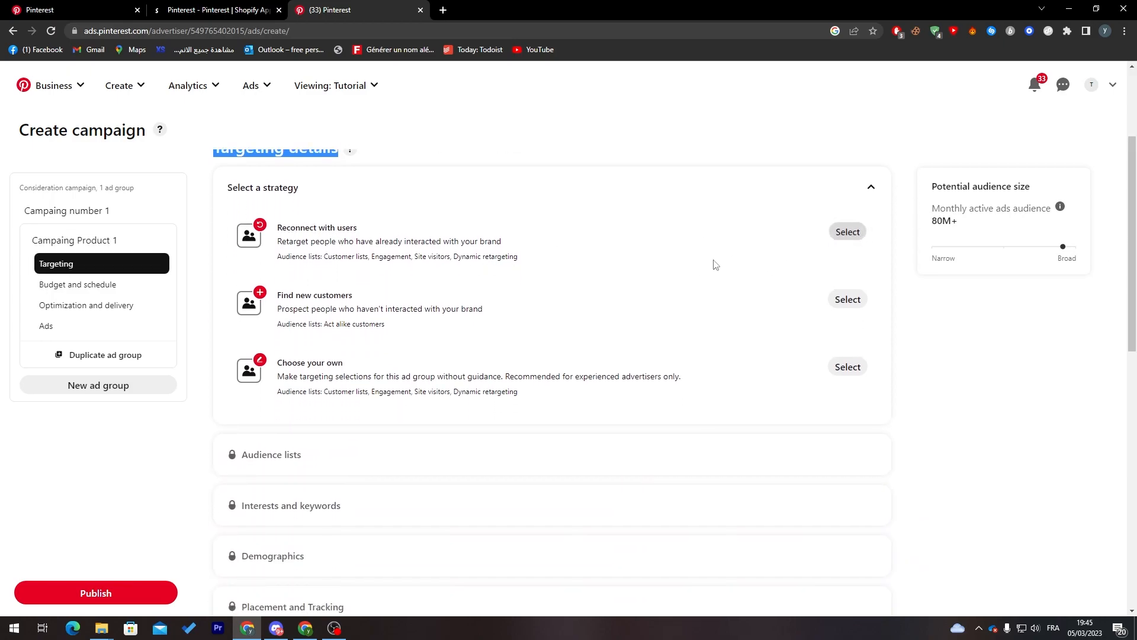
pyautogui.click(847, 299)
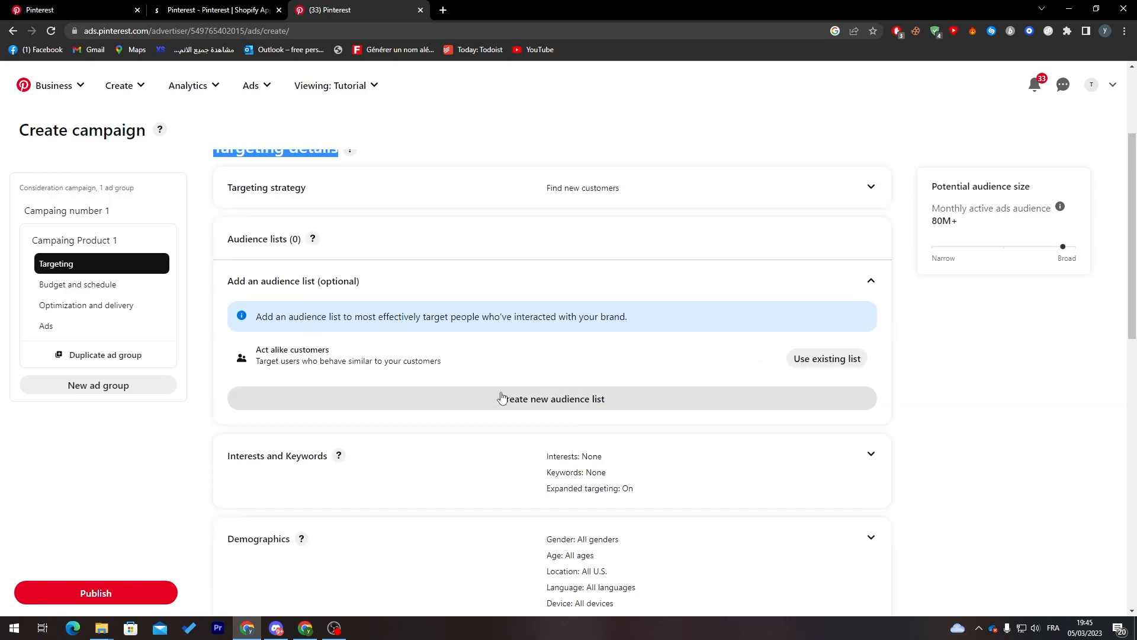
pyautogui.click(870, 281)
pyautogui.scroll(1, 1134, 218)
pyautogui.scroll(-1, 1134, 218)
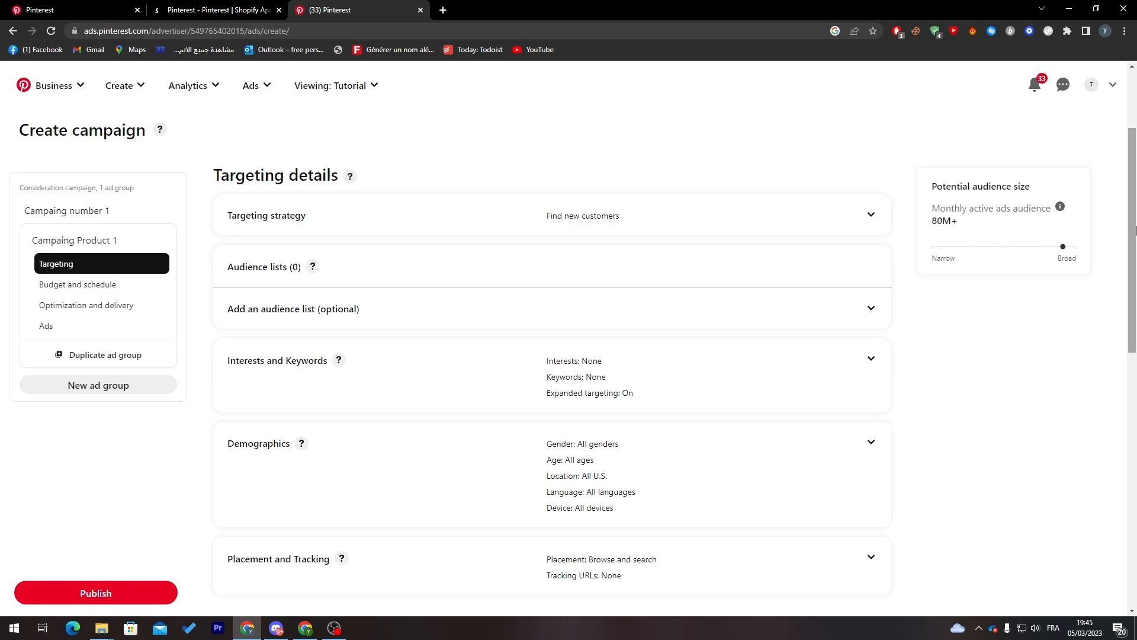
pyautogui.click(576, 224)
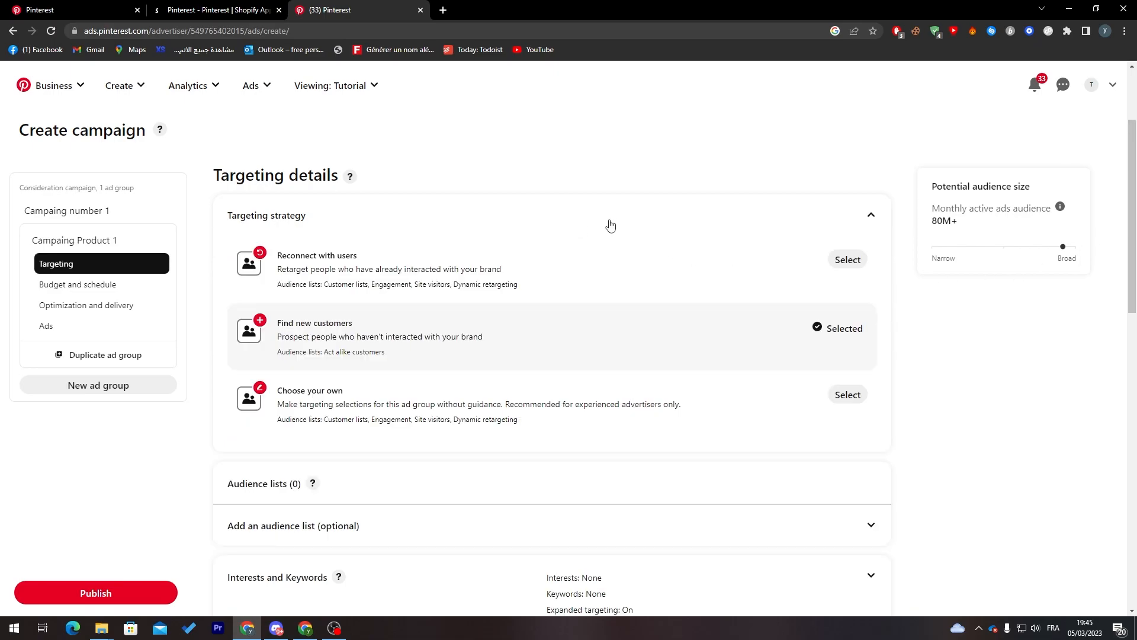
pyautogui.click(851, 259)
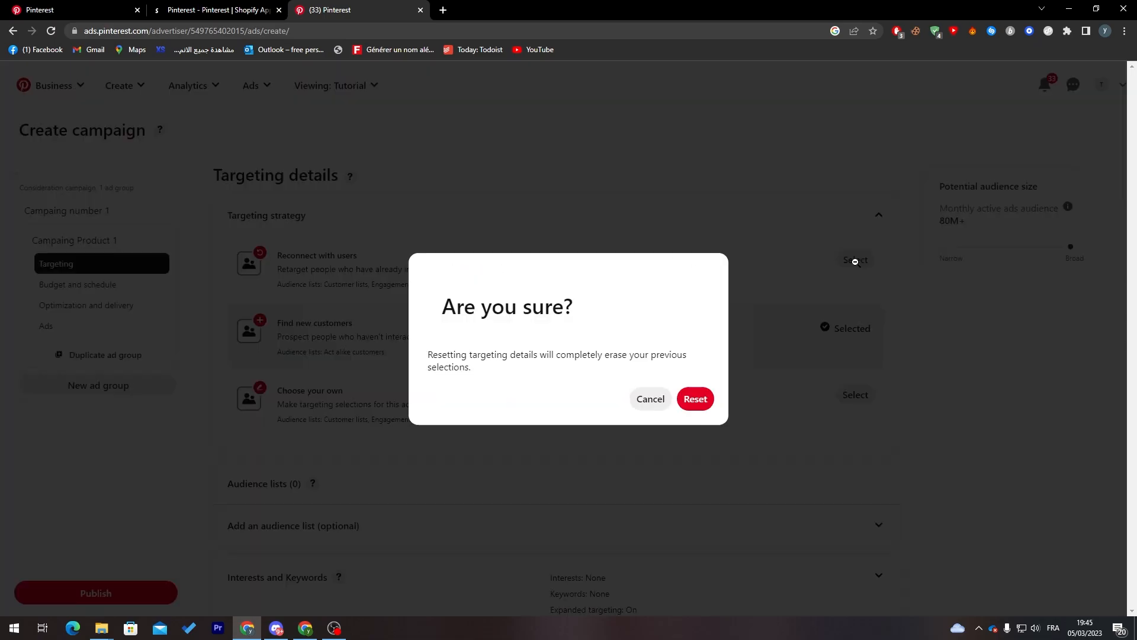
pyautogui.click(644, 400)
pyautogui.click(868, 218)
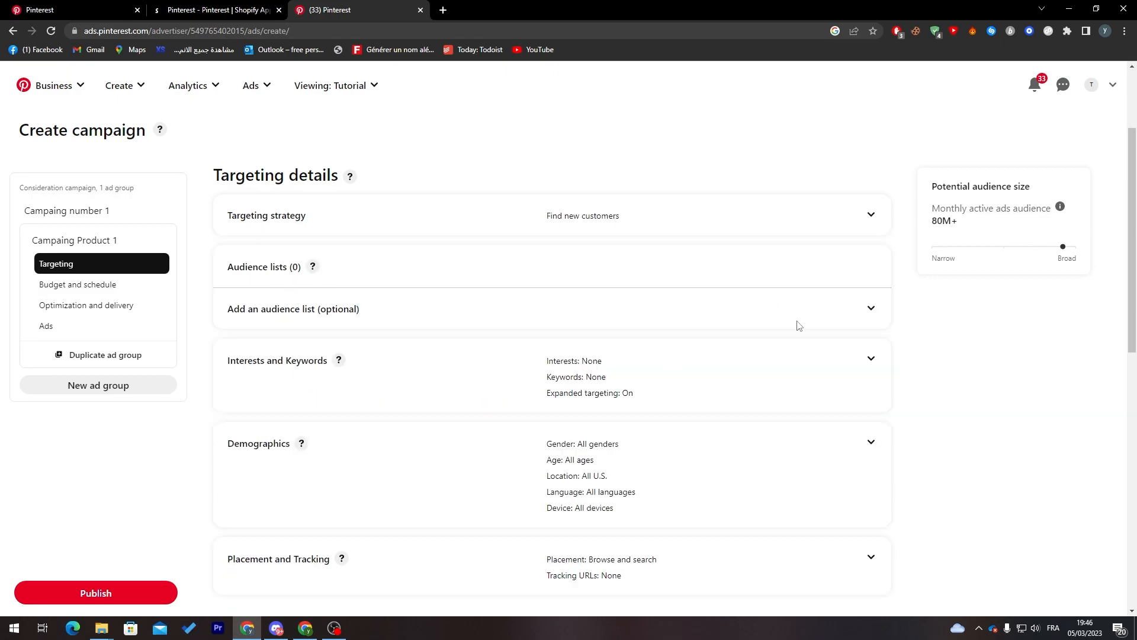
# Look over the interests and keywords options, and restrict the demographic gender targeting to Female only.
pyautogui.click(868, 376)
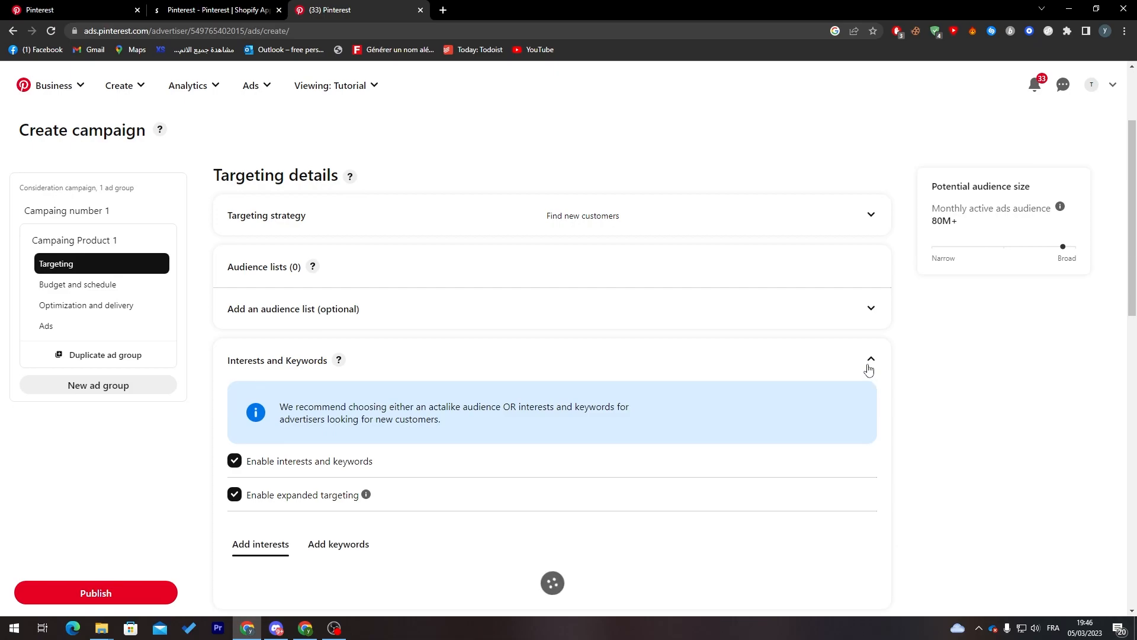
pyautogui.click(870, 363)
pyautogui.click(271, 459)
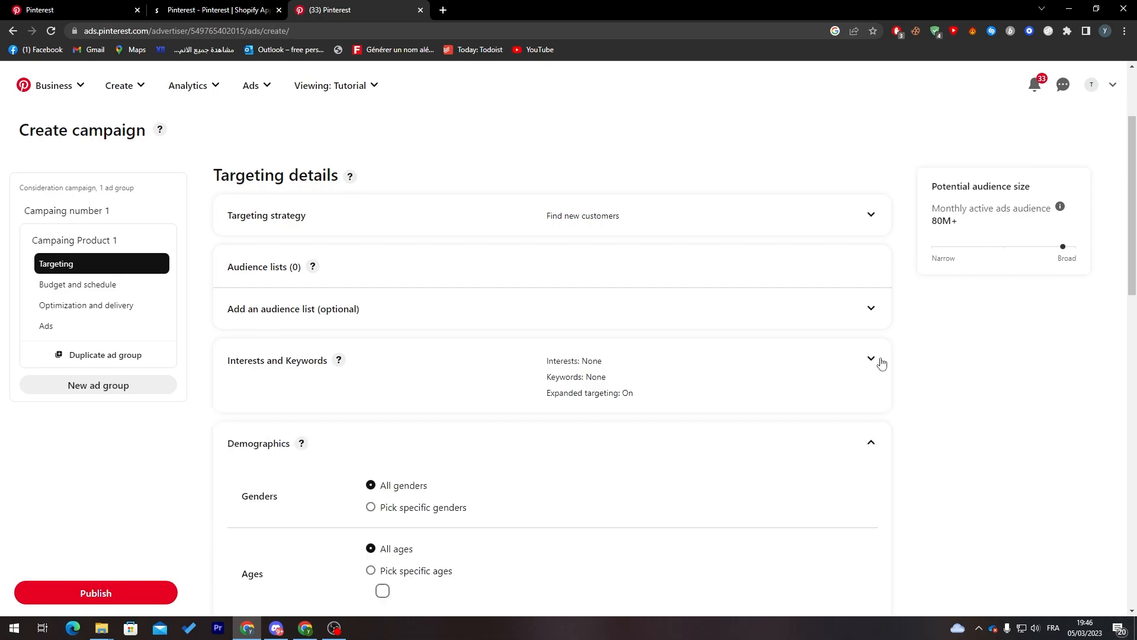
pyautogui.scroll(-4, 1030, 303)
pyautogui.click(388, 276)
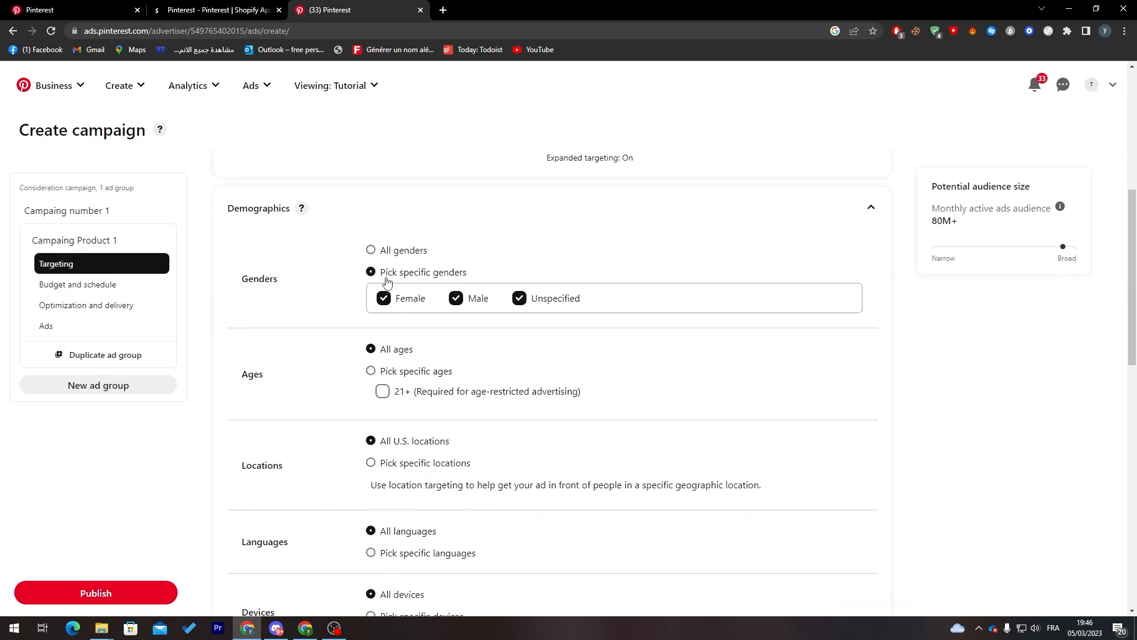
pyautogui.click(460, 298)
pyautogui.click(520, 299)
pyautogui.scroll(-1, 1125, 281)
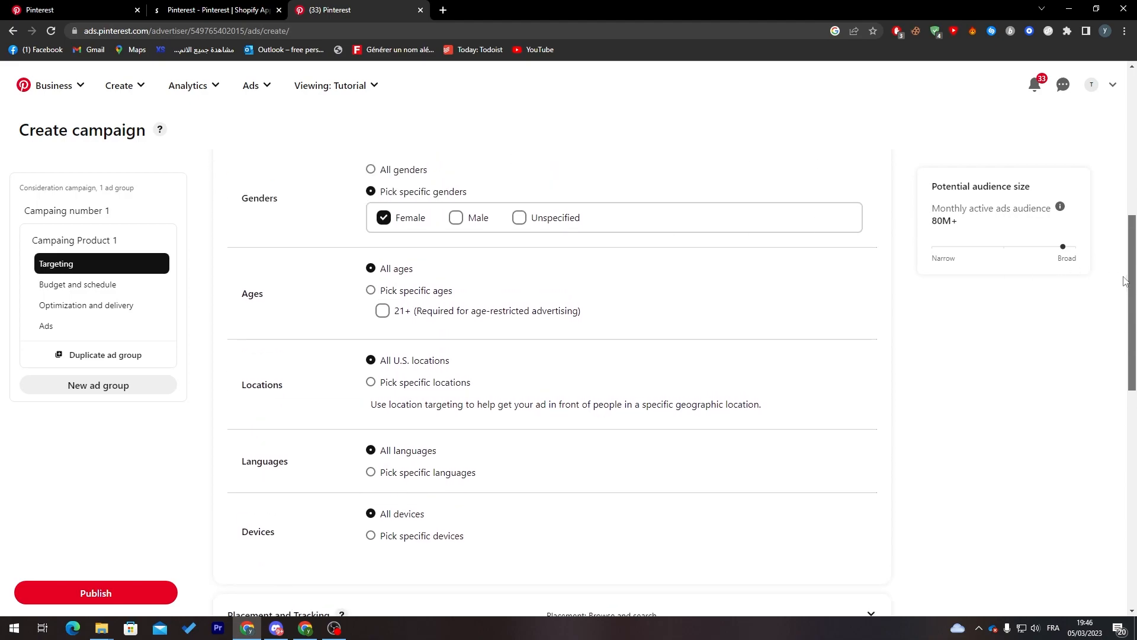
pyautogui.moveTo(1125, 281); pyautogui.dragTo(1125, 267)
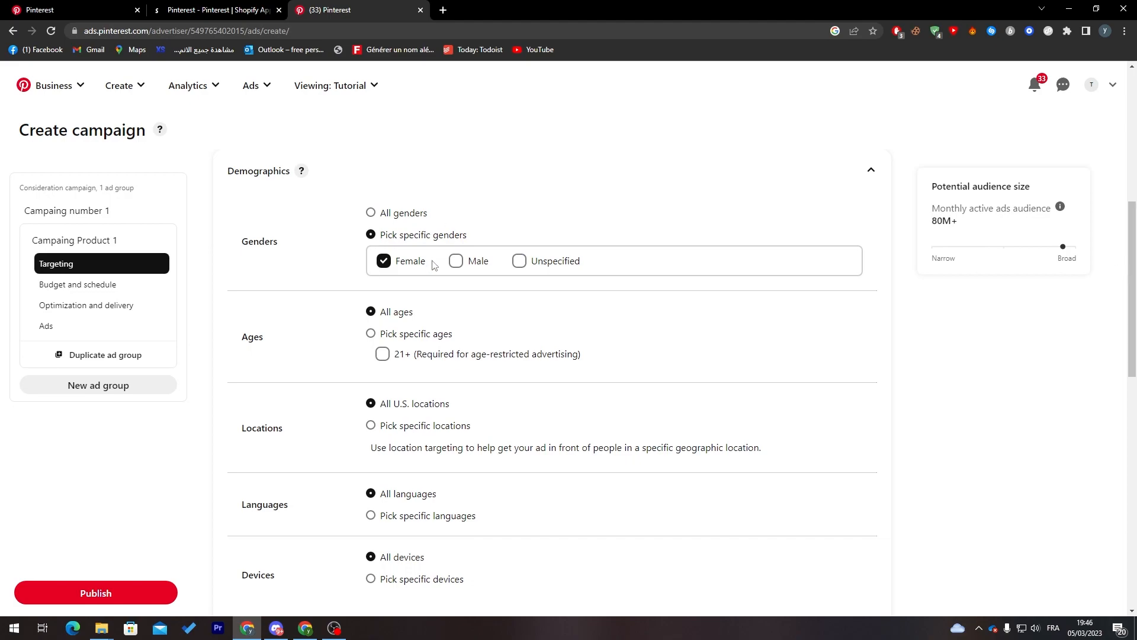
# Restrict the age targeting to the 18-24 and 25-34 groups only.
pyautogui.moveTo(1134, 305); pyautogui.dragTo(1133, 337)
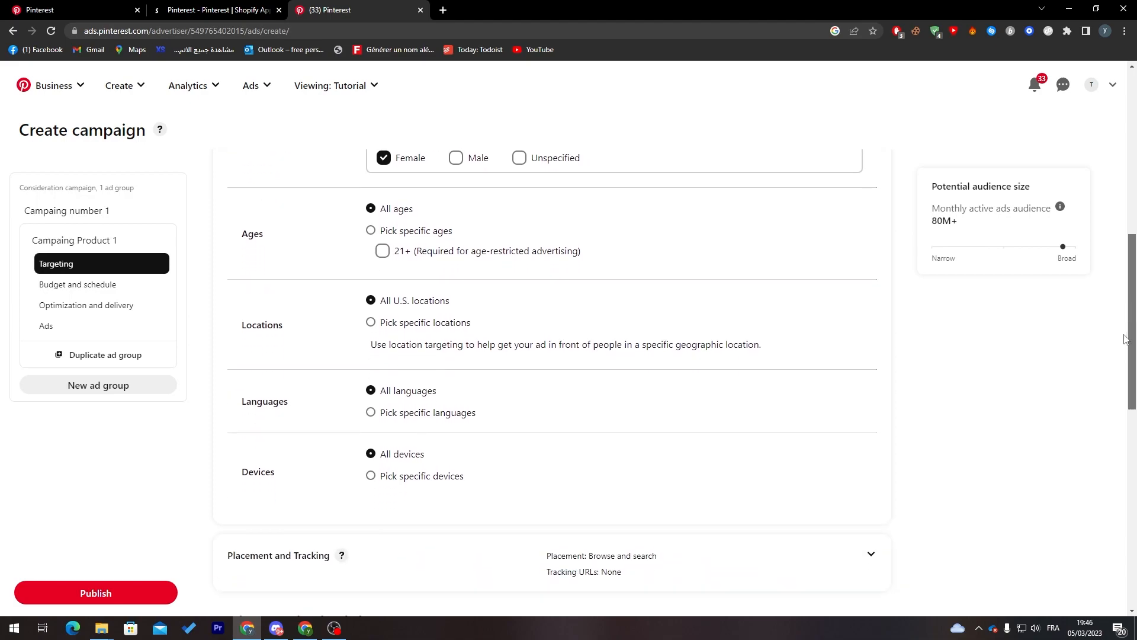
pyautogui.click(414, 231)
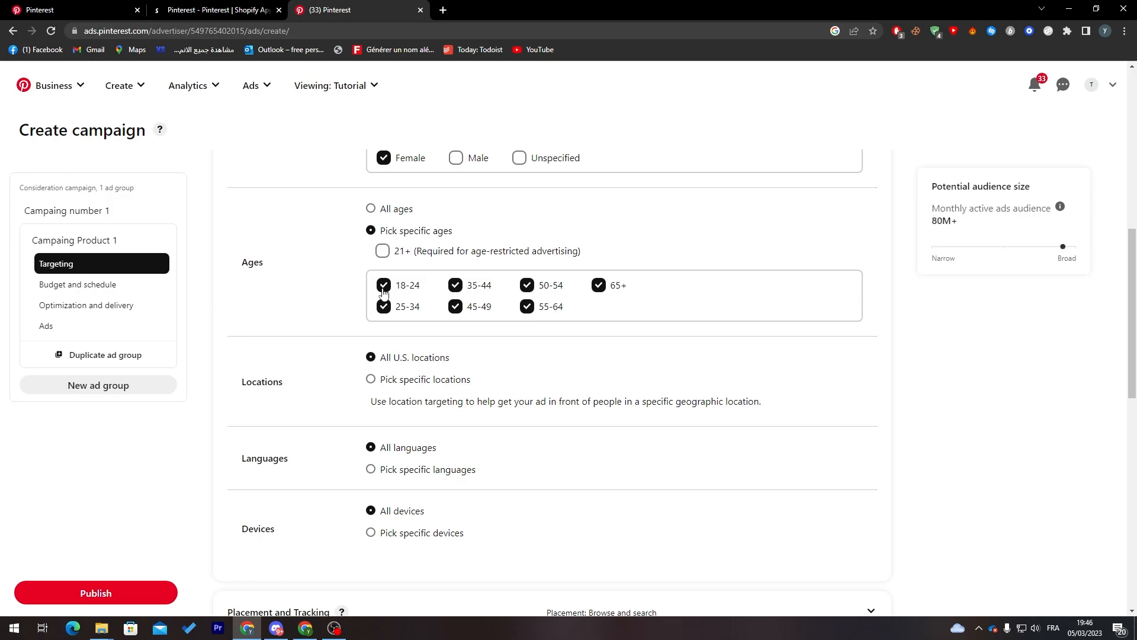
pyautogui.click(527, 306)
pyautogui.click(527, 285)
pyautogui.click(599, 285)
pyautogui.click(456, 306)
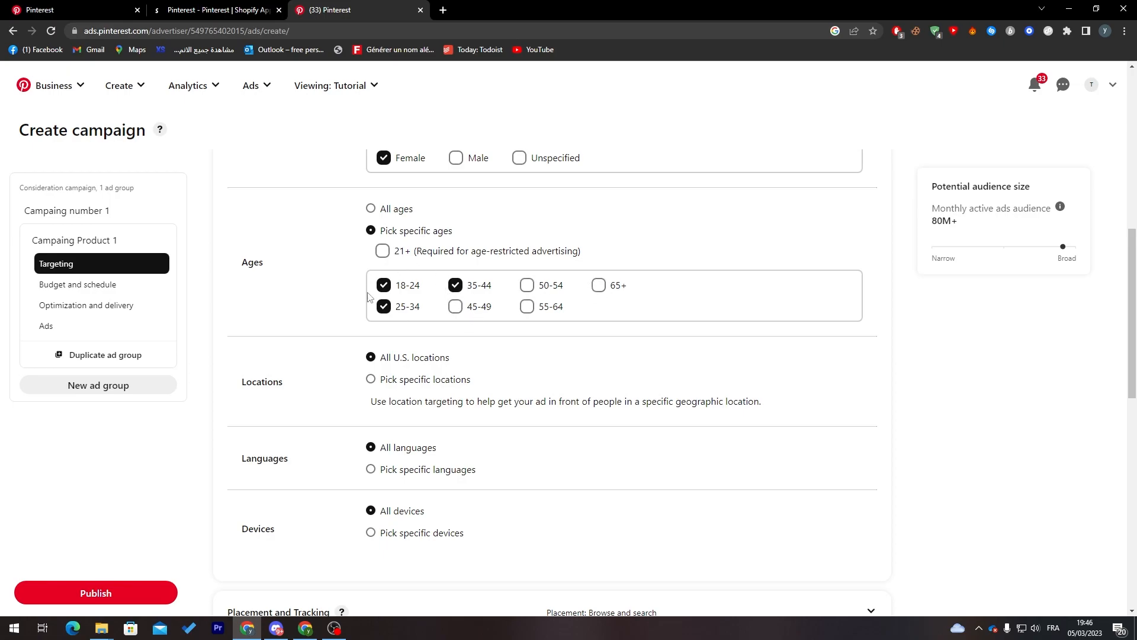
pyautogui.click(456, 285)
# Target specific locations, searching for "uni" and selecting the United Kingdom.
pyautogui.click(388, 383)
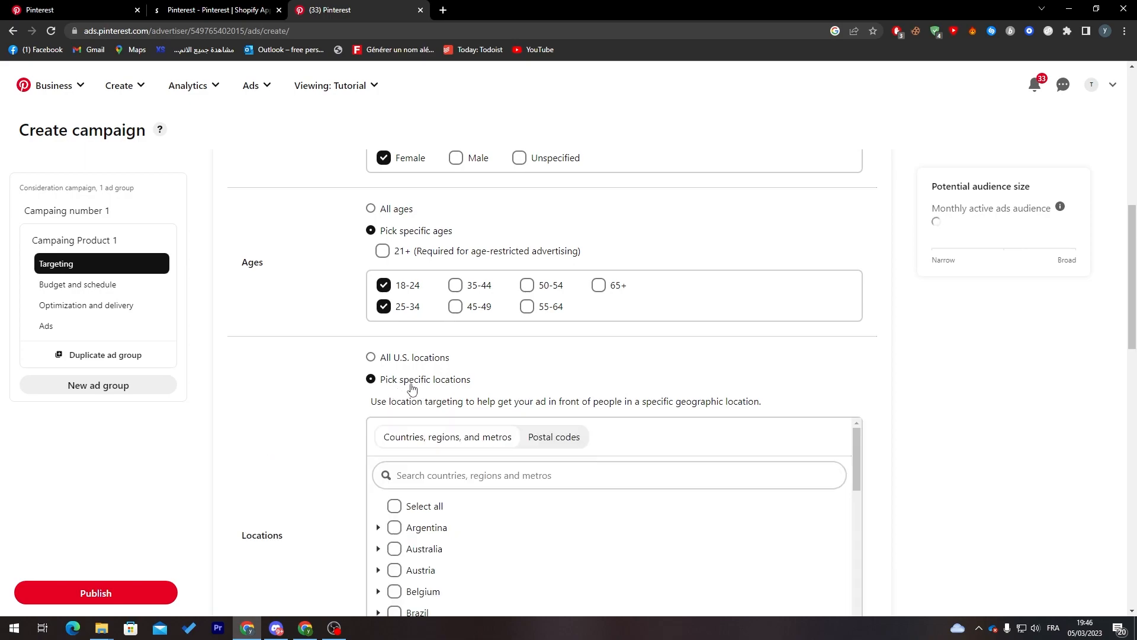
pyautogui.scroll(-4, 939, 421)
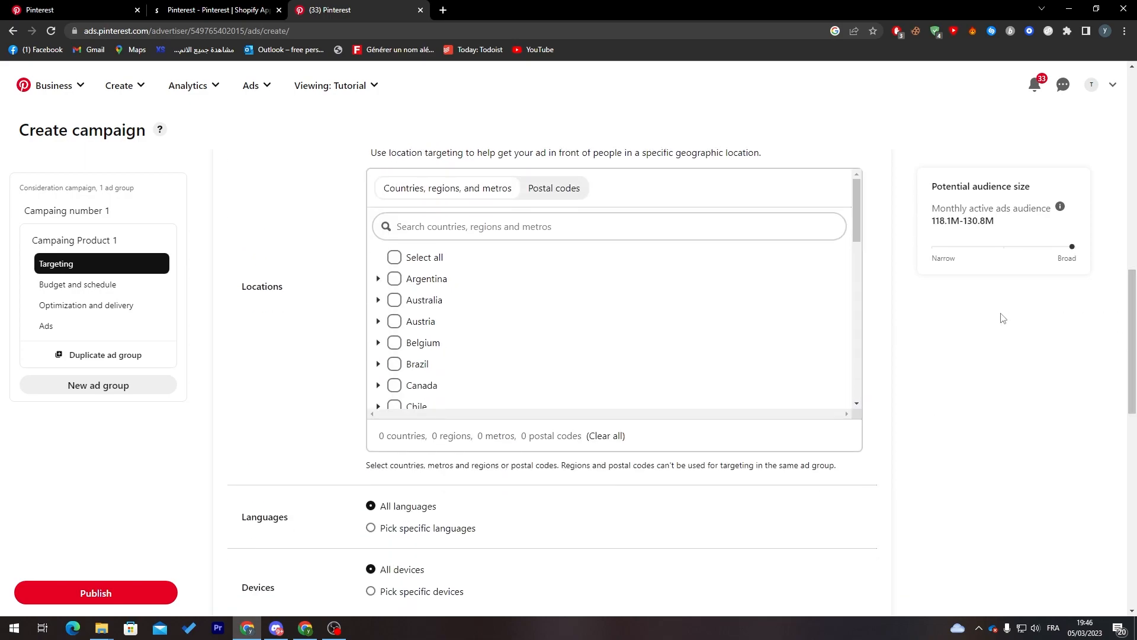
pyautogui.click(809, 225)
pyautogui.write('uni')
pyautogui.click(380, 281)
pyautogui.click(394, 279)
# Clear the location search and browse the full country list, including the regions available under U.S.
pyautogui.doubleClick(416, 227)
pyautogui.press('BackSpace')
pyautogui.click(379, 278)
pyautogui.click(379, 279)
pyautogui.click(378, 300)
pyautogui.click(379, 300)
pyautogui.moveTo(857, 237); pyautogui.dragTo(856, 390)
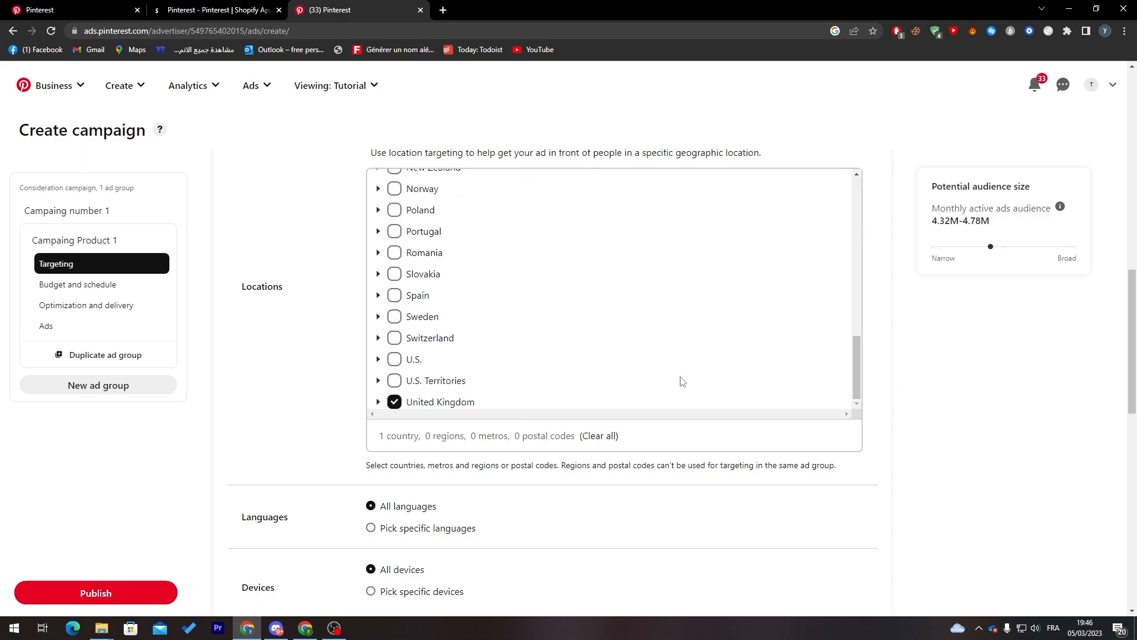
pyautogui.click(379, 359)
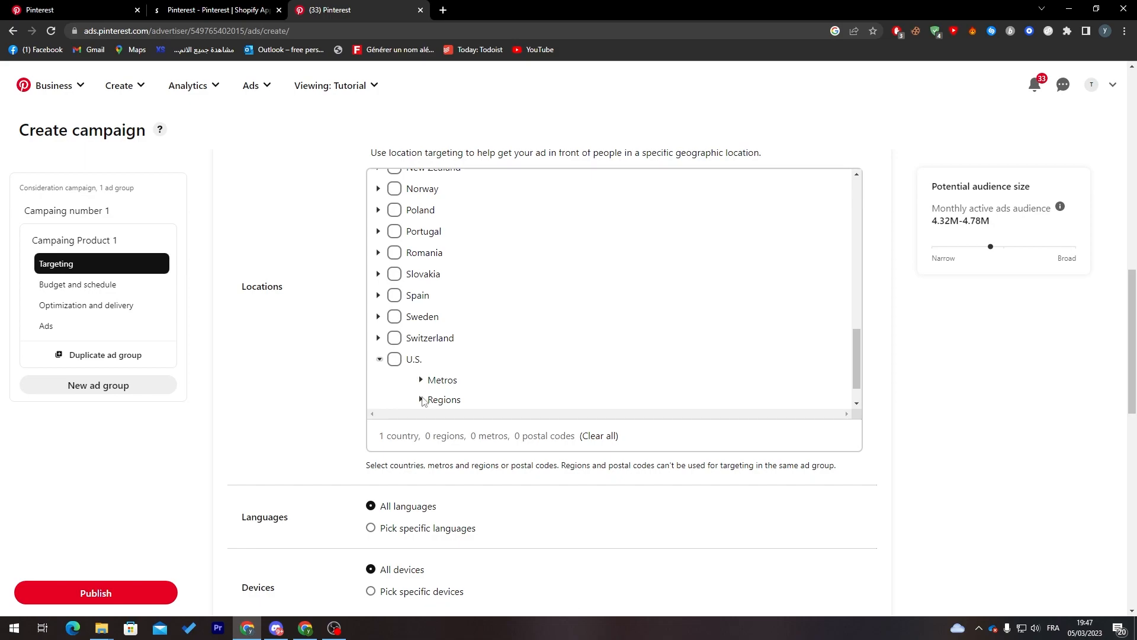
pyautogui.moveTo(858, 355); pyautogui.dragTo(856, 378)
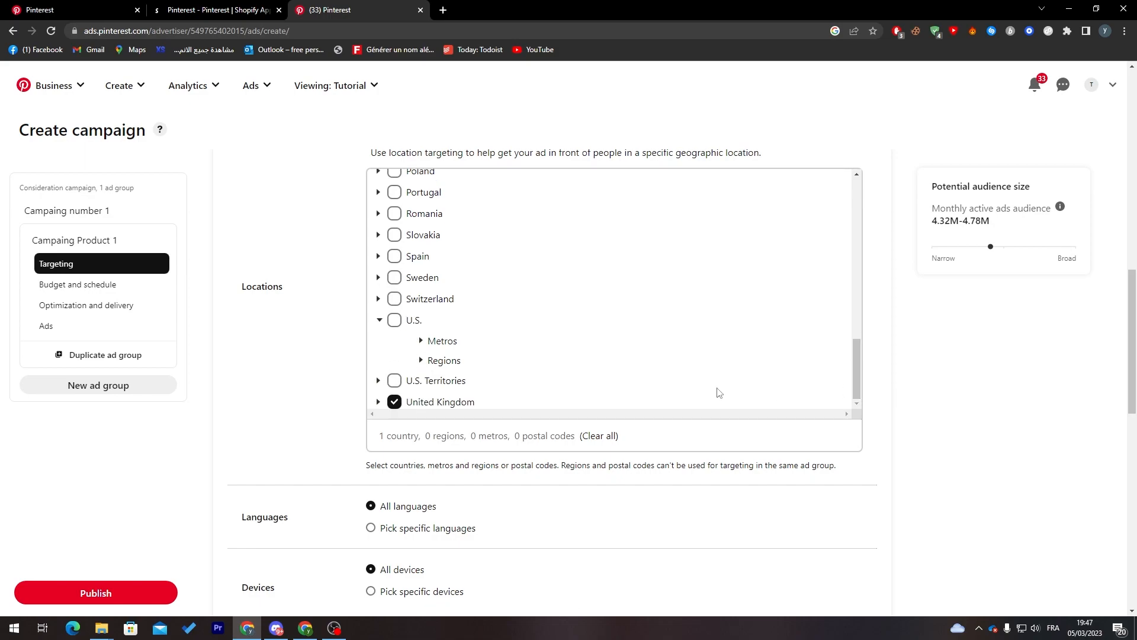
pyautogui.click(422, 360)
pyautogui.click(422, 361)
# Switch device targeting to specific devices, keeping every device type selected.
pyautogui.scroll(-4, 862, 338)
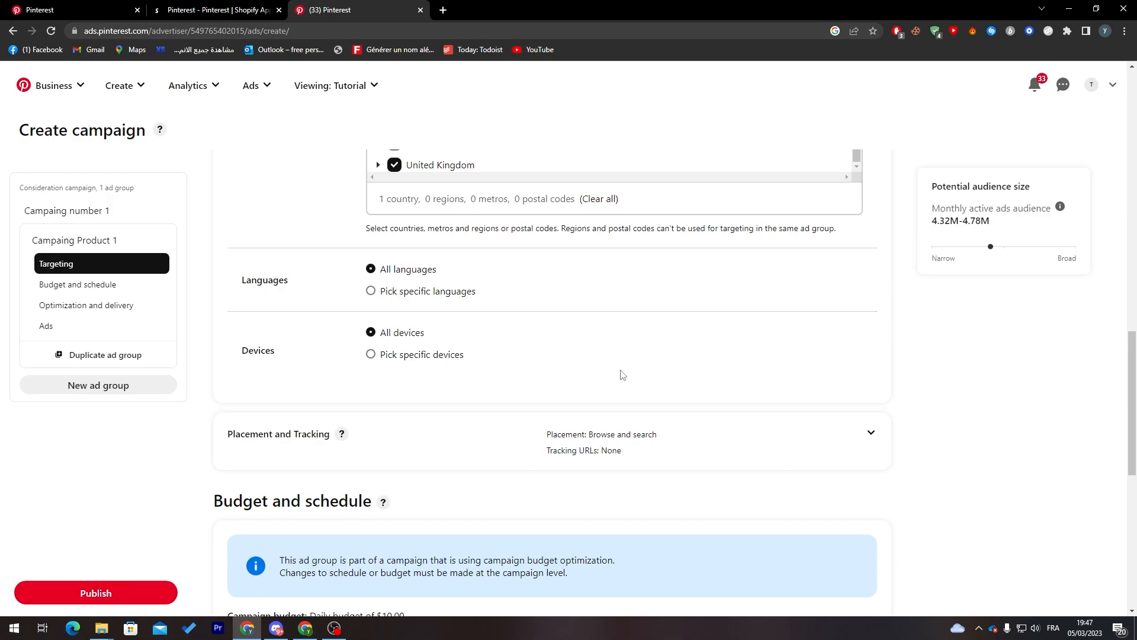
pyautogui.scroll(-2, 1089, 390)
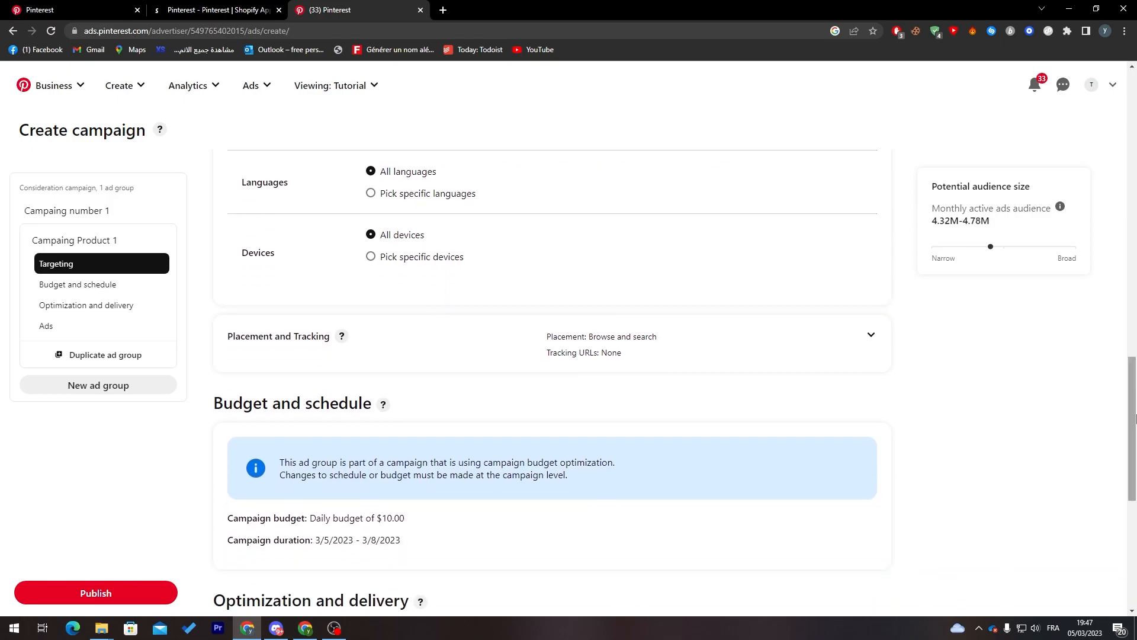
pyautogui.scroll(-1, 1134, 418)
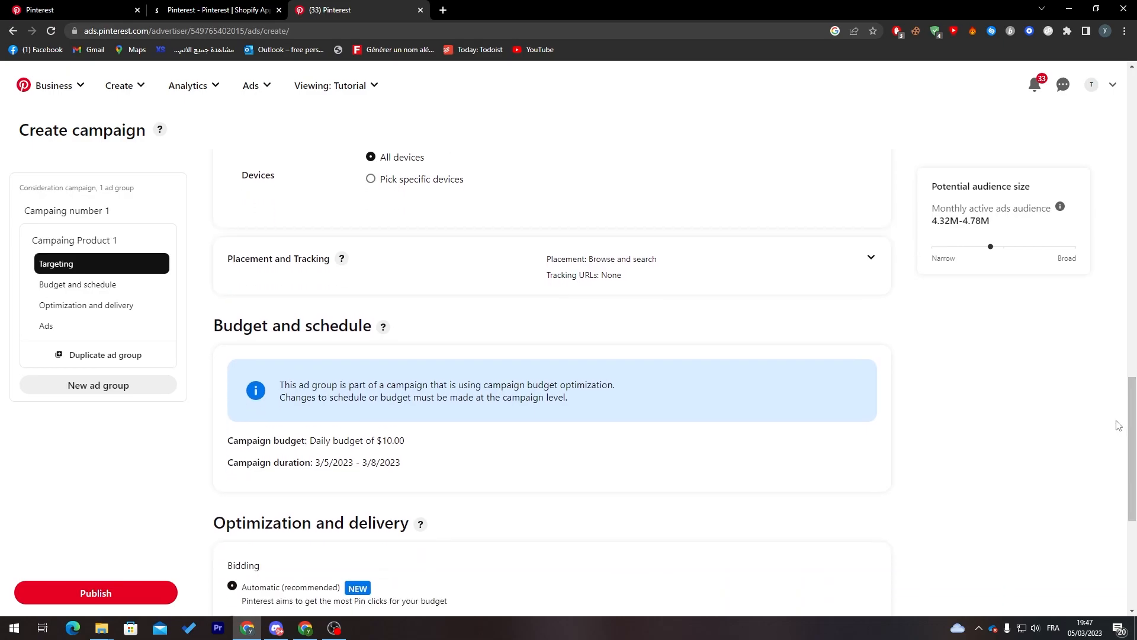
pyautogui.click(403, 180)
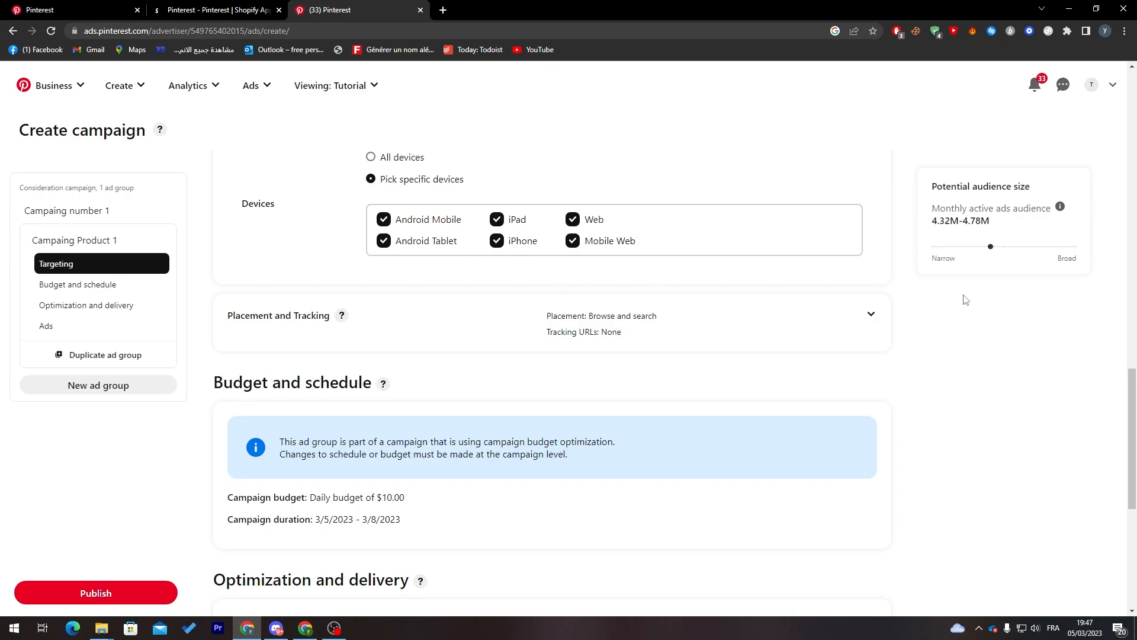
# Check the existing Pins that can be promoted in the ad group and try to publish the campaign.
pyautogui.scroll(-6, 920, 292)
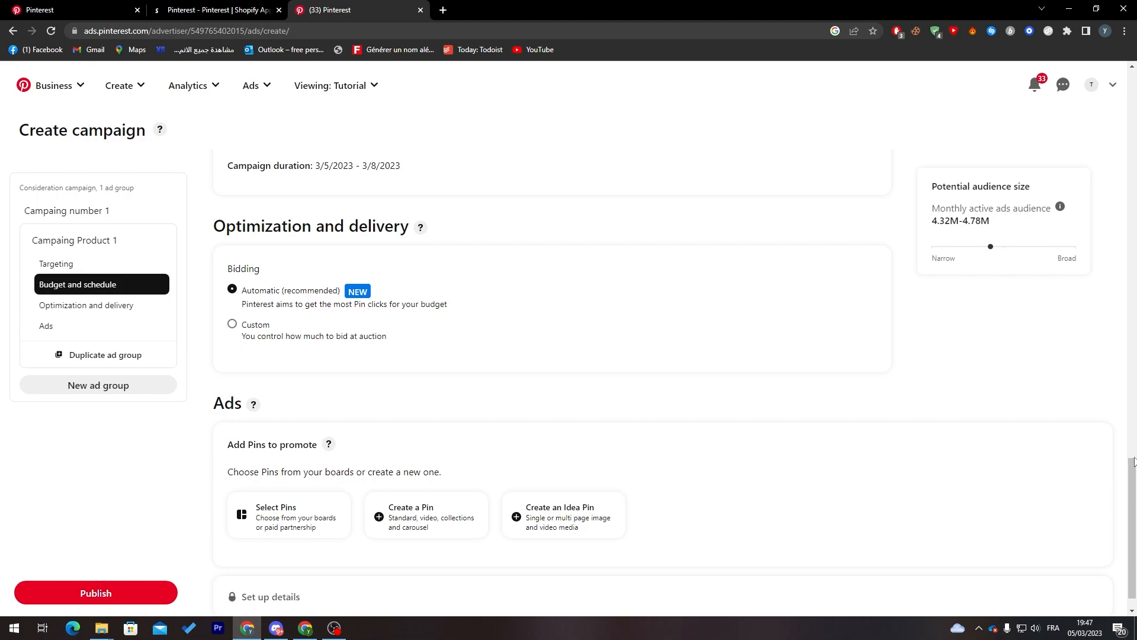
pyautogui.scroll(-1, 1134, 459)
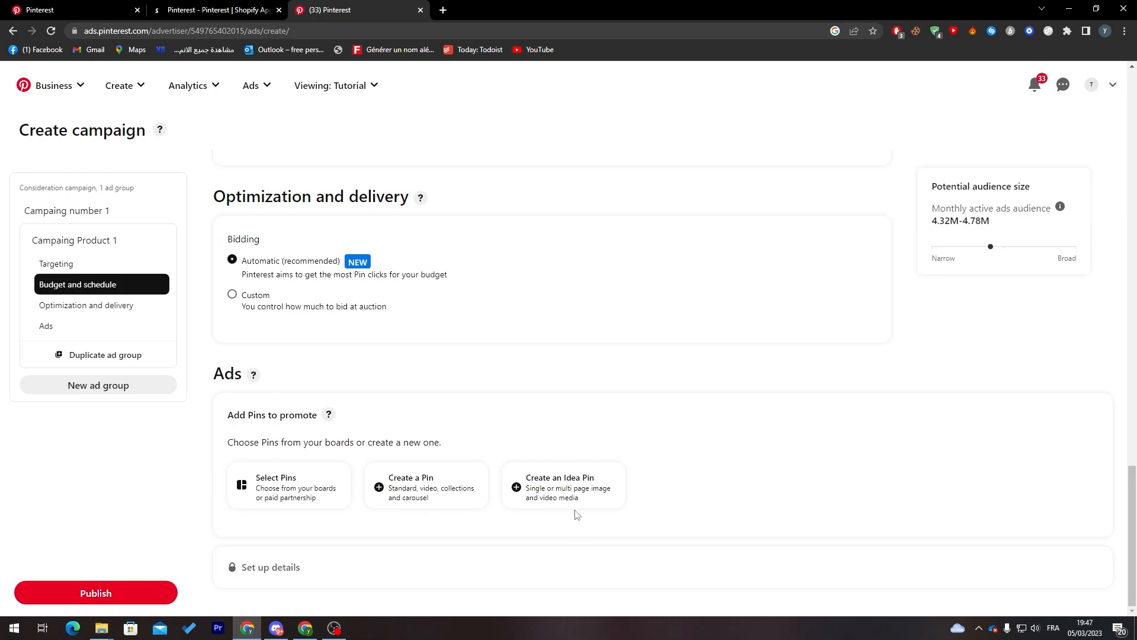
pyautogui.click(289, 498)
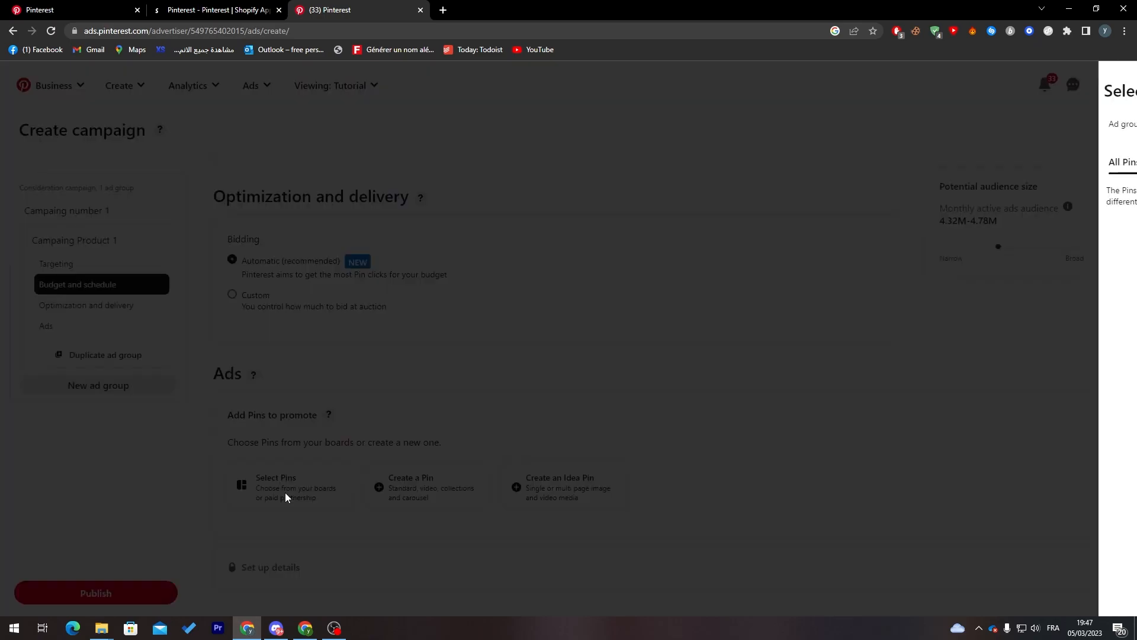
pyautogui.click(1099, 90)
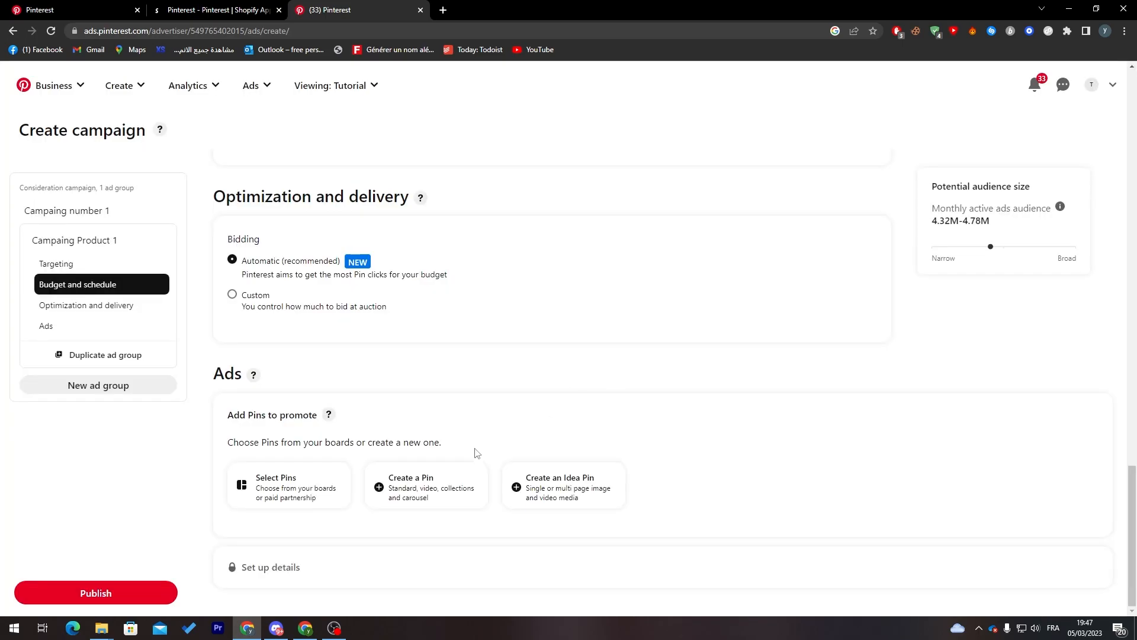
pyautogui.click(102, 592)
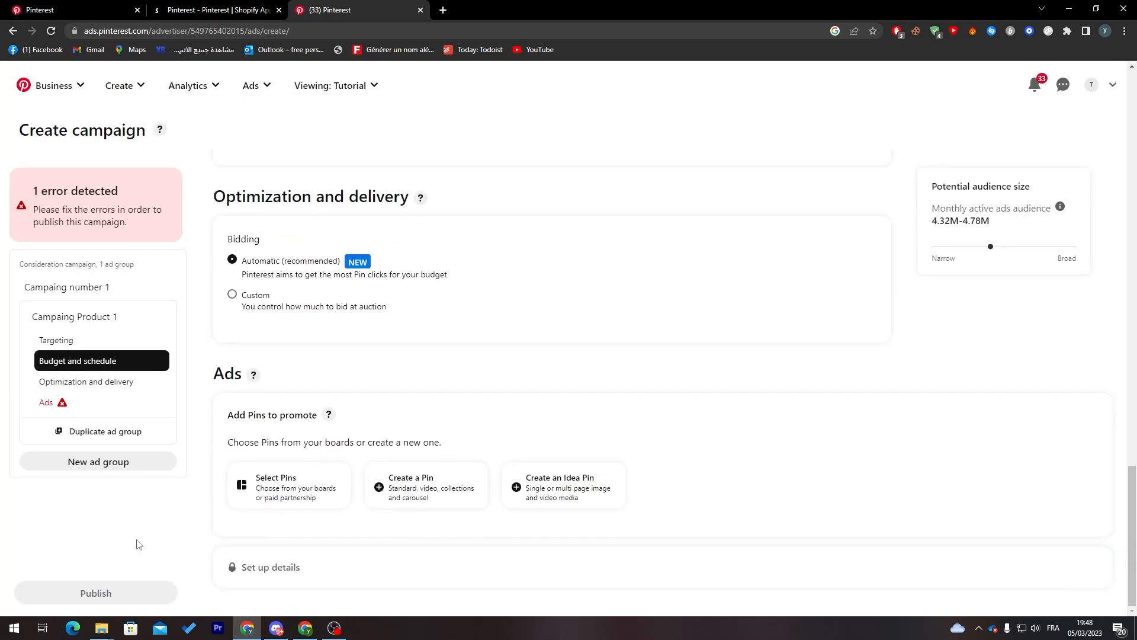
pyautogui.click(297, 500)
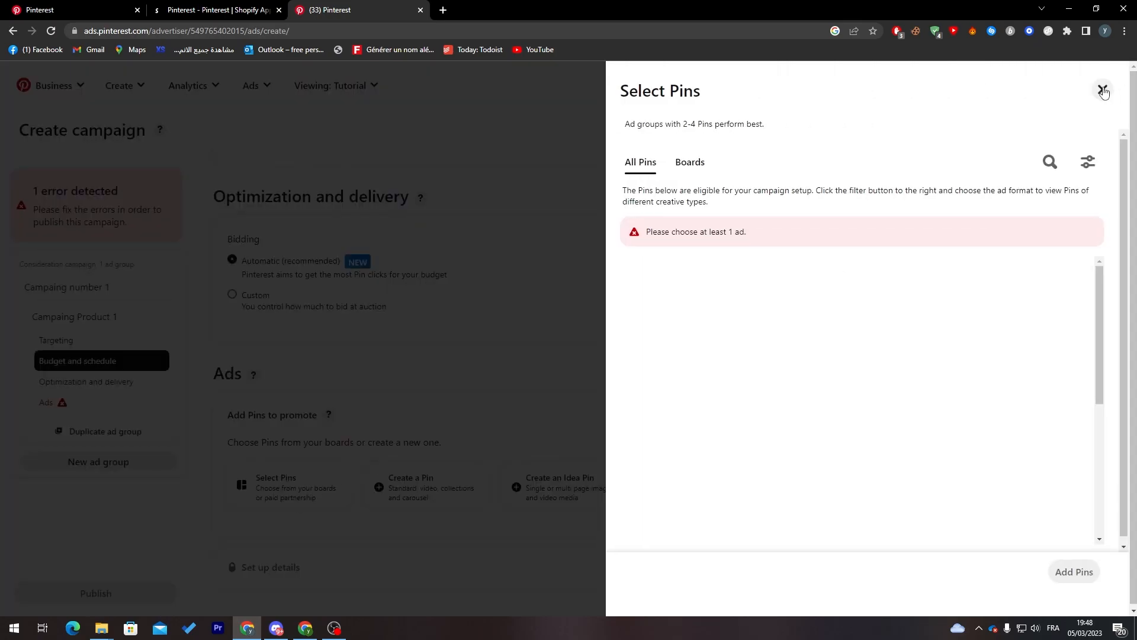
pyautogui.click(1100, 90)
# Create a new Pin for the ad group with an uploaded image and try to publish it.
pyautogui.click(398, 499)
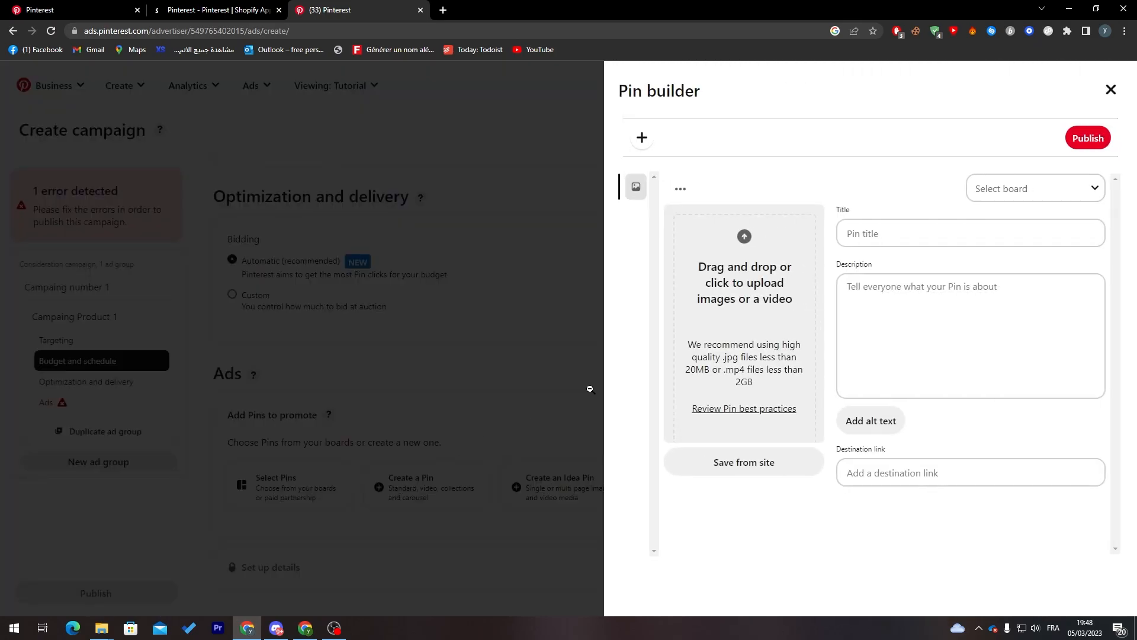
pyautogui.click(751, 279)
pyautogui.doubleClick(201, 121)
pyautogui.click(1100, 139)
# Create a board named "league" for the Pin and title the Pin "champion".
pyautogui.click(1025, 188)
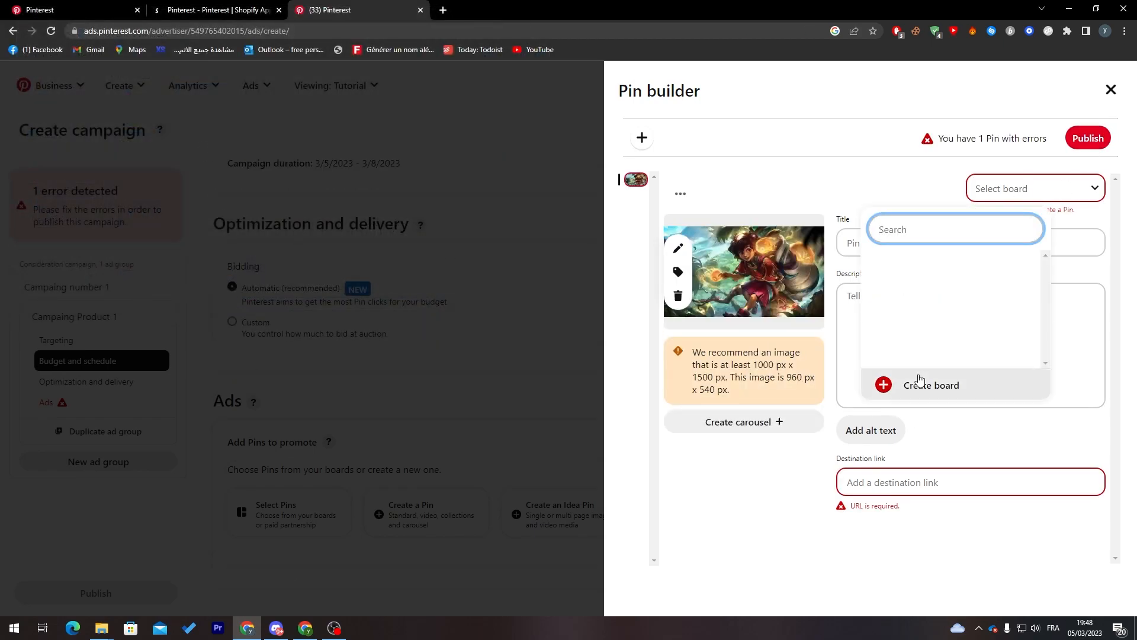
pyautogui.click(921, 382)
pyautogui.write('league')
pyautogui.press('Return')
pyautogui.click(886, 232)
pyautogui.write('champion')
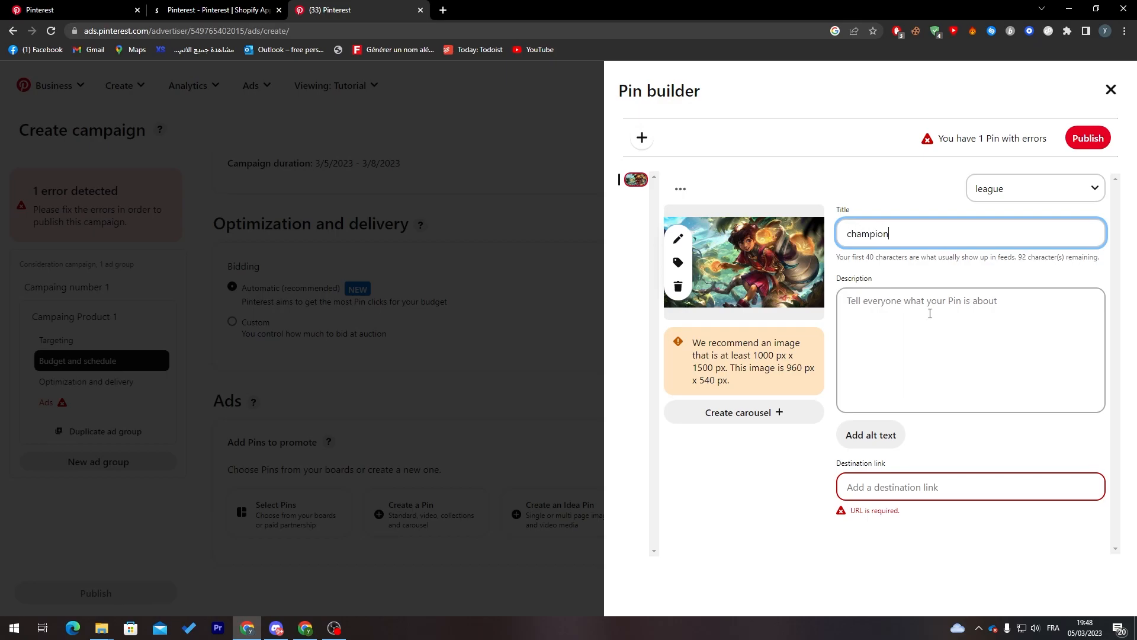
# Enter "azezae" as the Pin's destination link and try to publish the Pin.
pyautogui.click(937, 486)
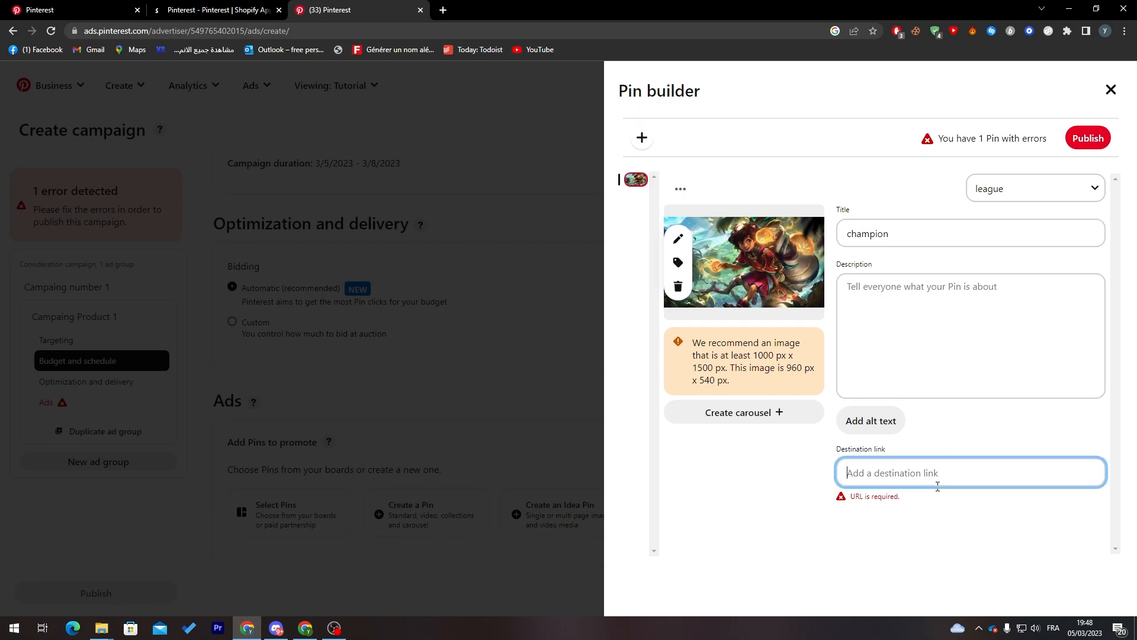
pyautogui.write('azezae')
pyautogui.click(1088, 138)
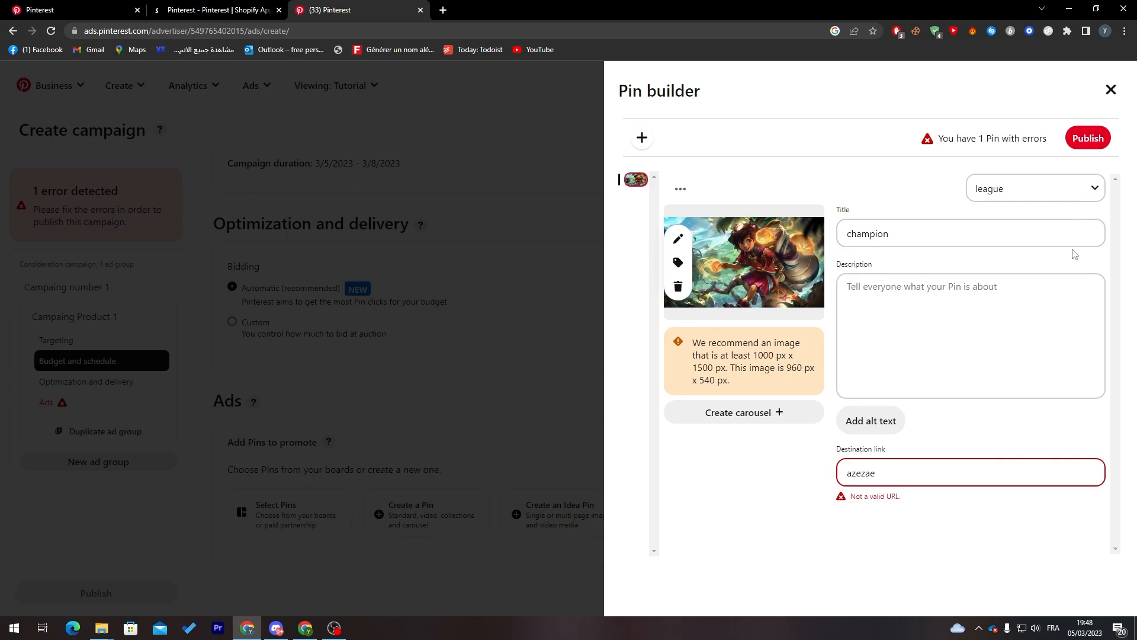
pyautogui.moveTo(831, 473); pyautogui.dragTo(901, 472)
pyautogui.press('BackSpace')
pyautogui.click(1084, 138)
pyautogui.click(901, 472)
pyautogui.write('wWW')
pyautogui.press('BackSpace')
pyautogui.press('BackSpace')
pyautogui.press('BackSpace')
pyautogui.write('www')
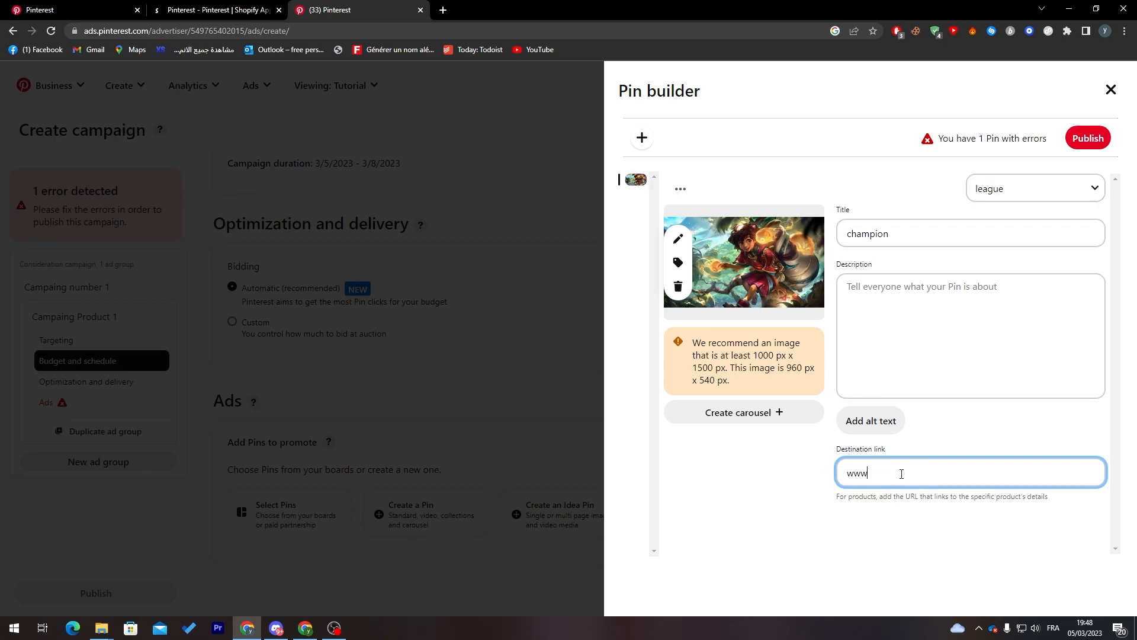
pyautogui.write('.leagueoflegends.com')
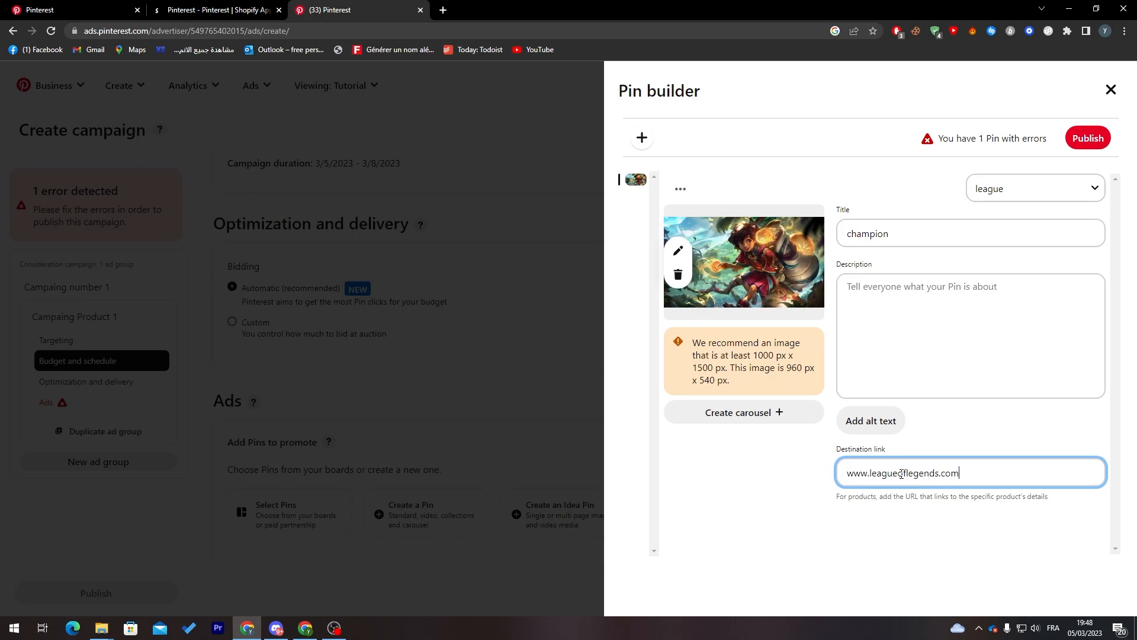
pyautogui.click(1087, 138)
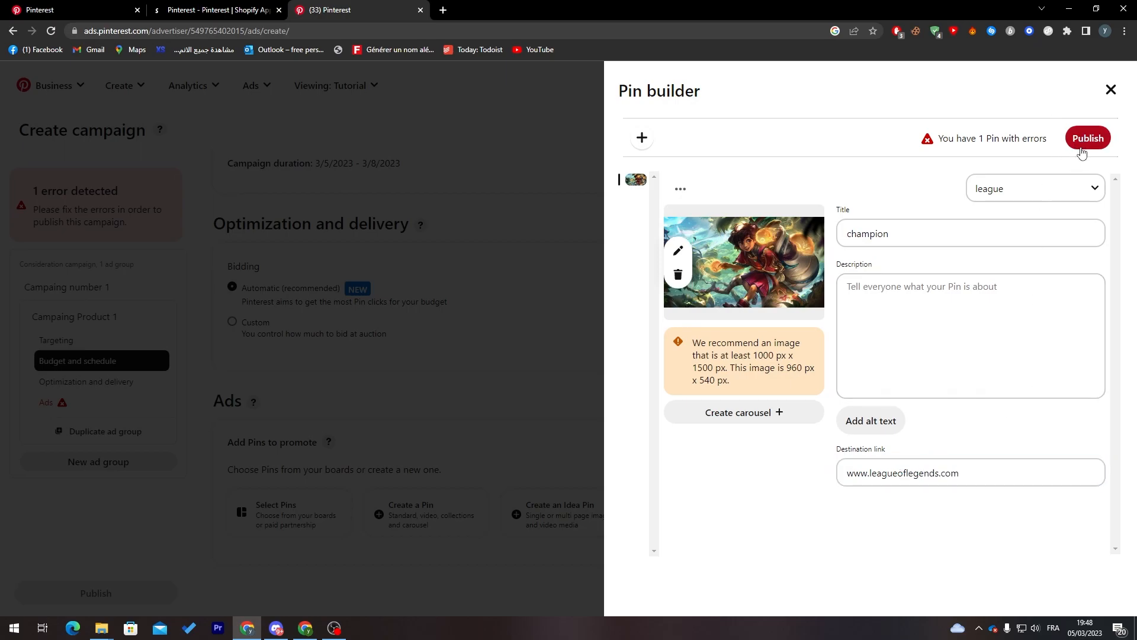
# Review the new Pin's ad details in the ad group and publish the campaign.
pyautogui.scroll(-2, 474, 462)
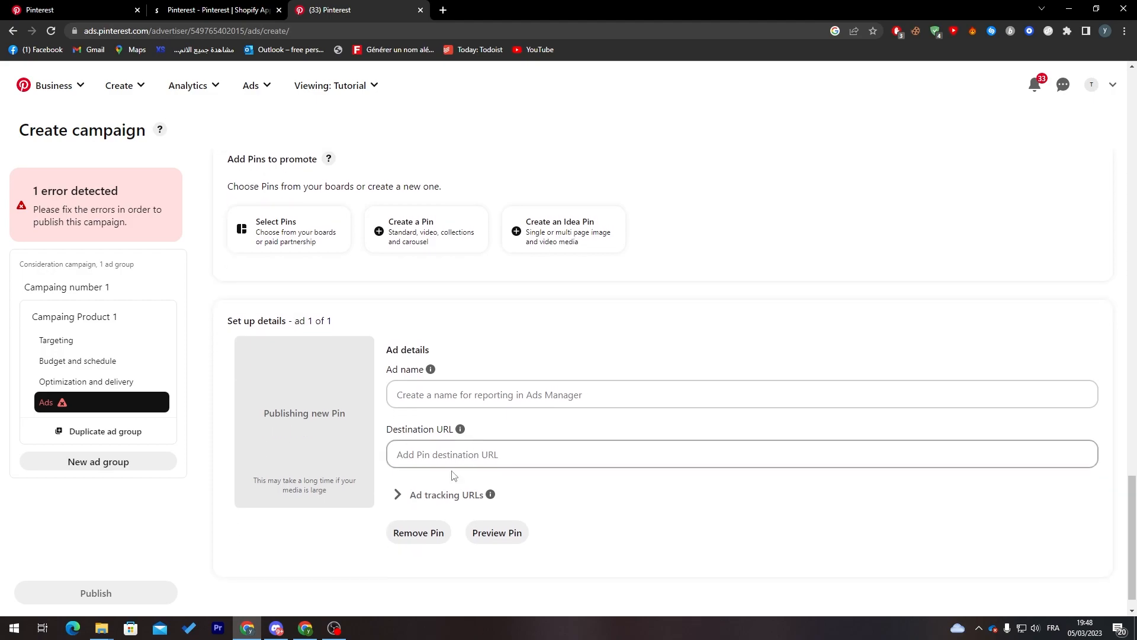
pyautogui.click(1135, 531)
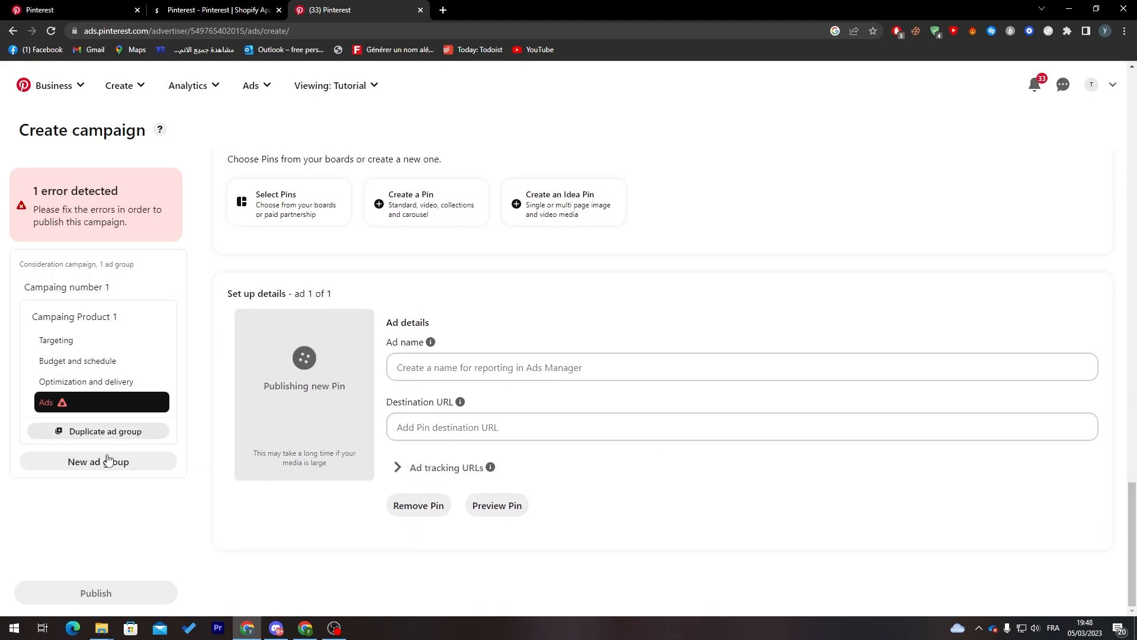
pyautogui.click(94, 591)
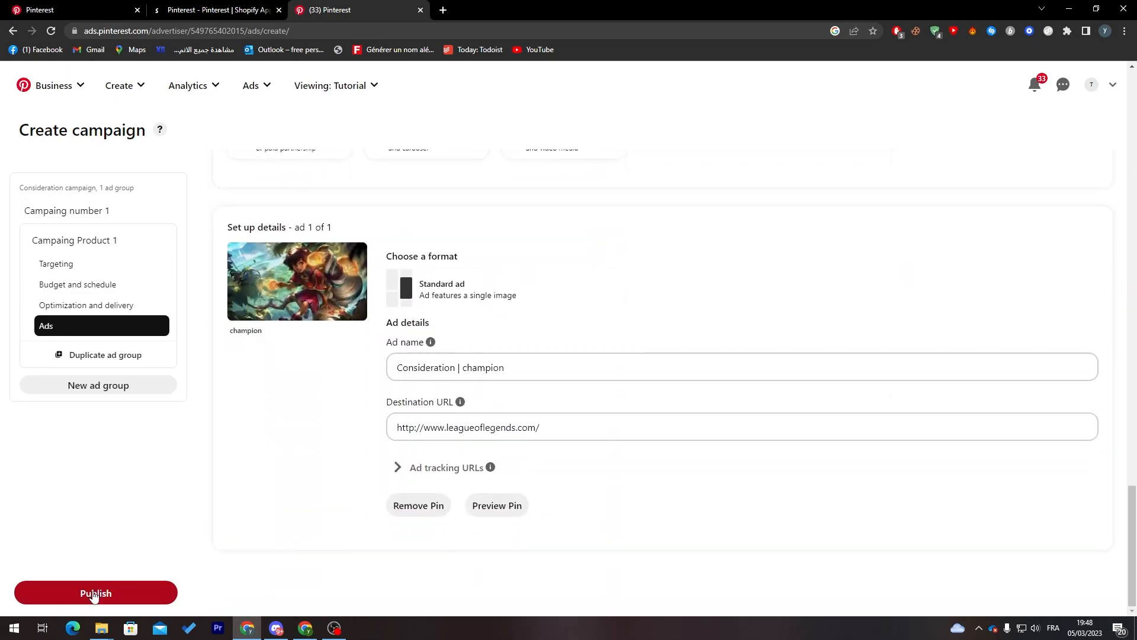
pyautogui.click(93, 594)
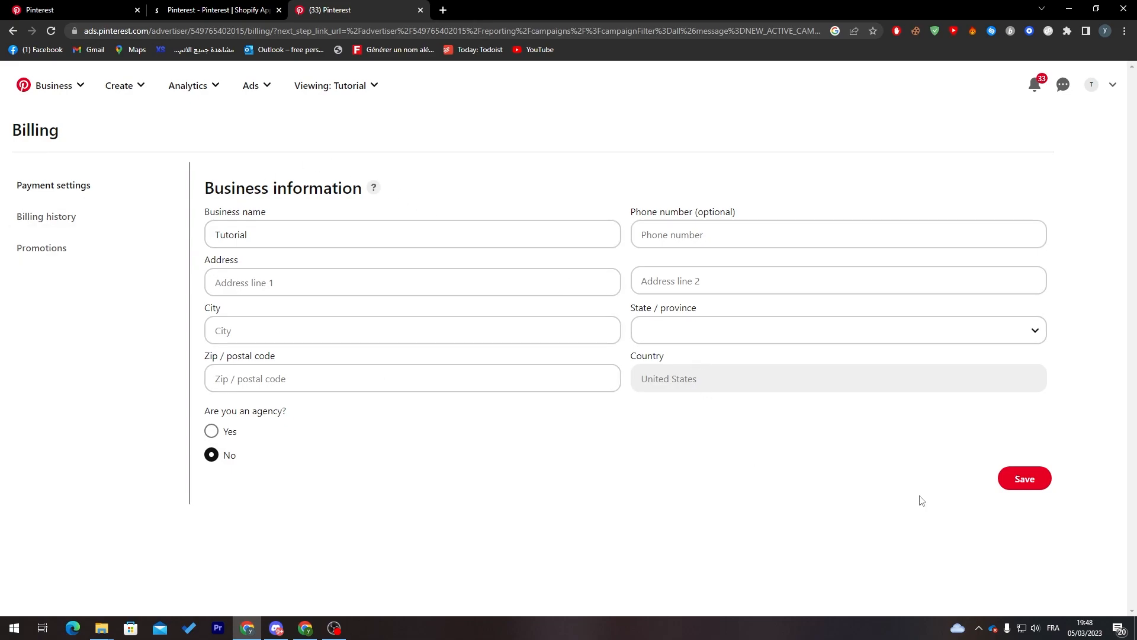
# Try to save the billing business information without an address, and check the billing history and payment settings.
pyautogui.click(1028, 477)
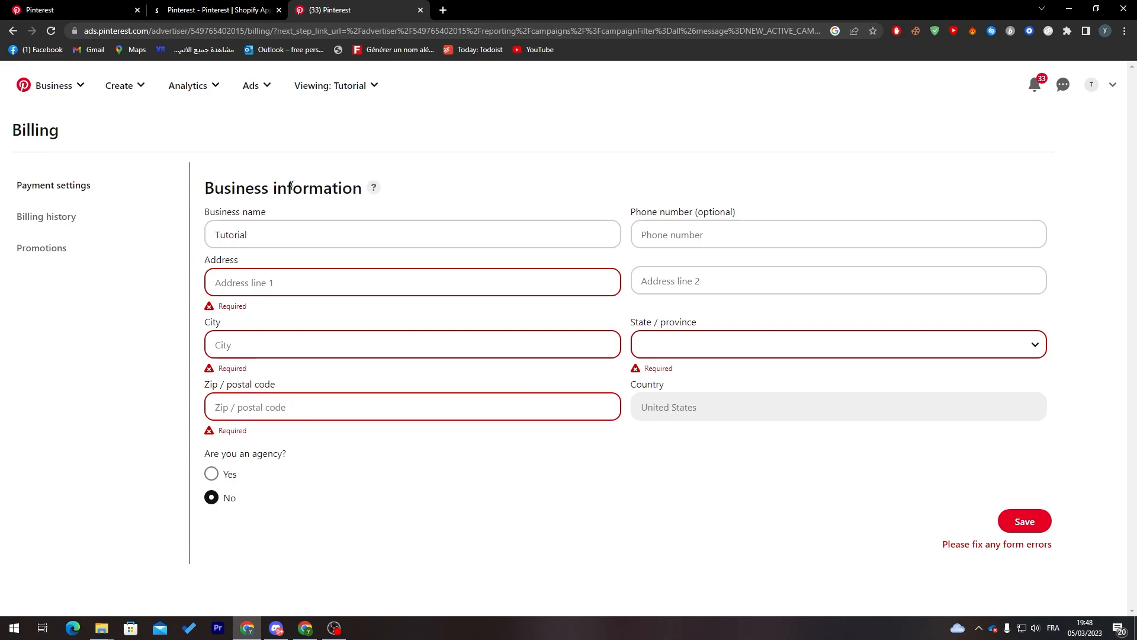
pyautogui.click(89, 217)
pyautogui.click(96, 180)
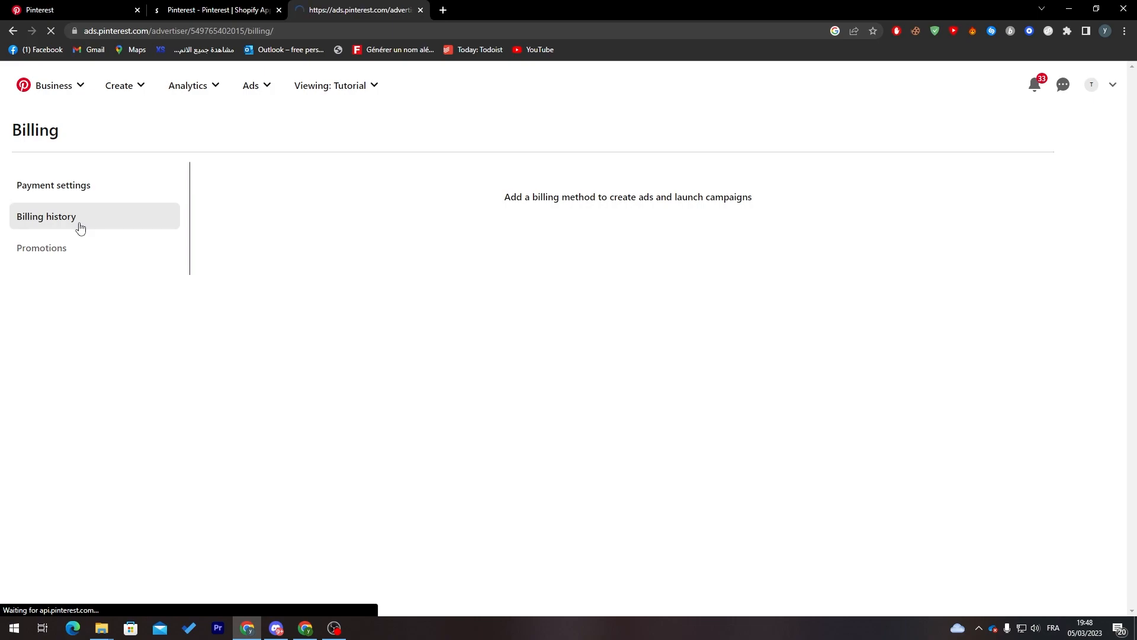